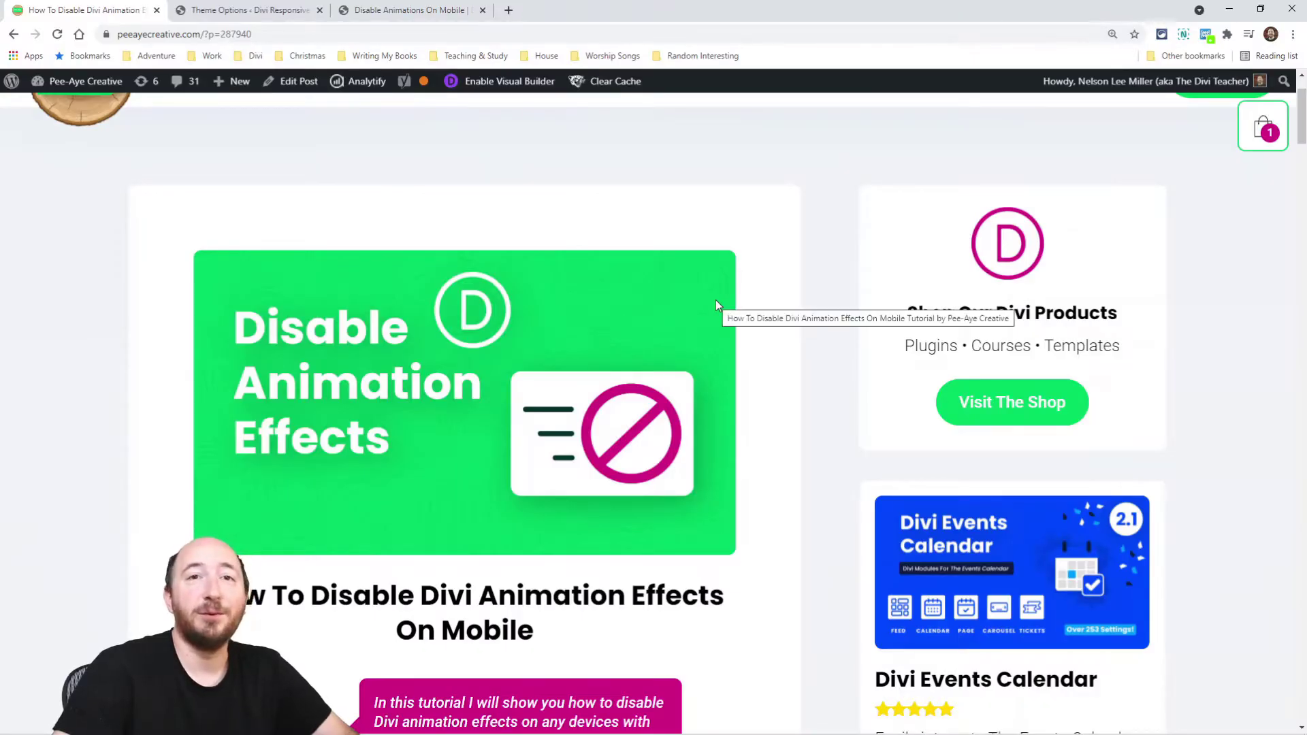
Scroll the blog post down to its Turn Off Divi Animation Effects section.
{"action": "scroll", "coordinate": [717, 305], "scroll_direction": "down", "scroll_amount": 3}
{"action": "scroll", "coordinate": [705, 305], "scroll_direction": "down", "scroll_amount": 1}
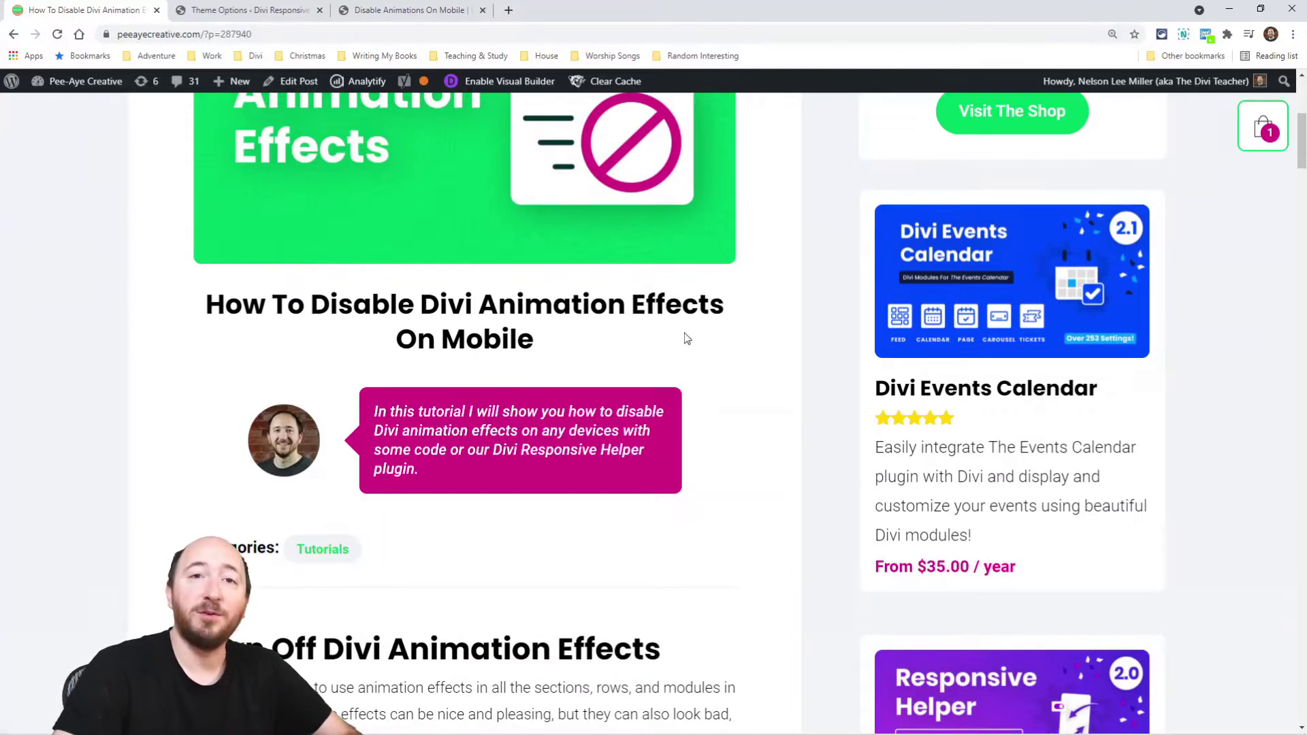
{"action": "scroll", "coordinate": [686, 338], "scroll_direction": "down", "scroll_amount": 5}
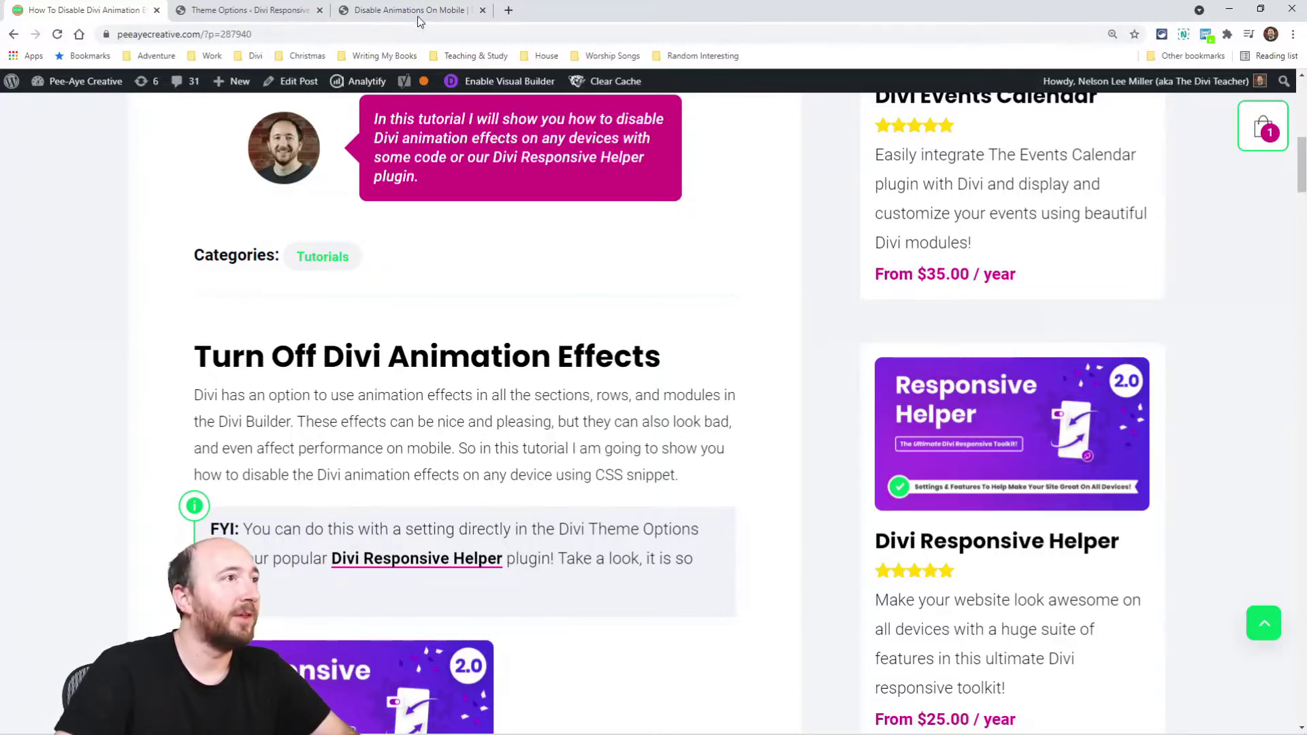
On the demo page, open the Fade blurb's settings and expand Design > Animation.
{"action": "left_click", "coordinate": [376, 10]}
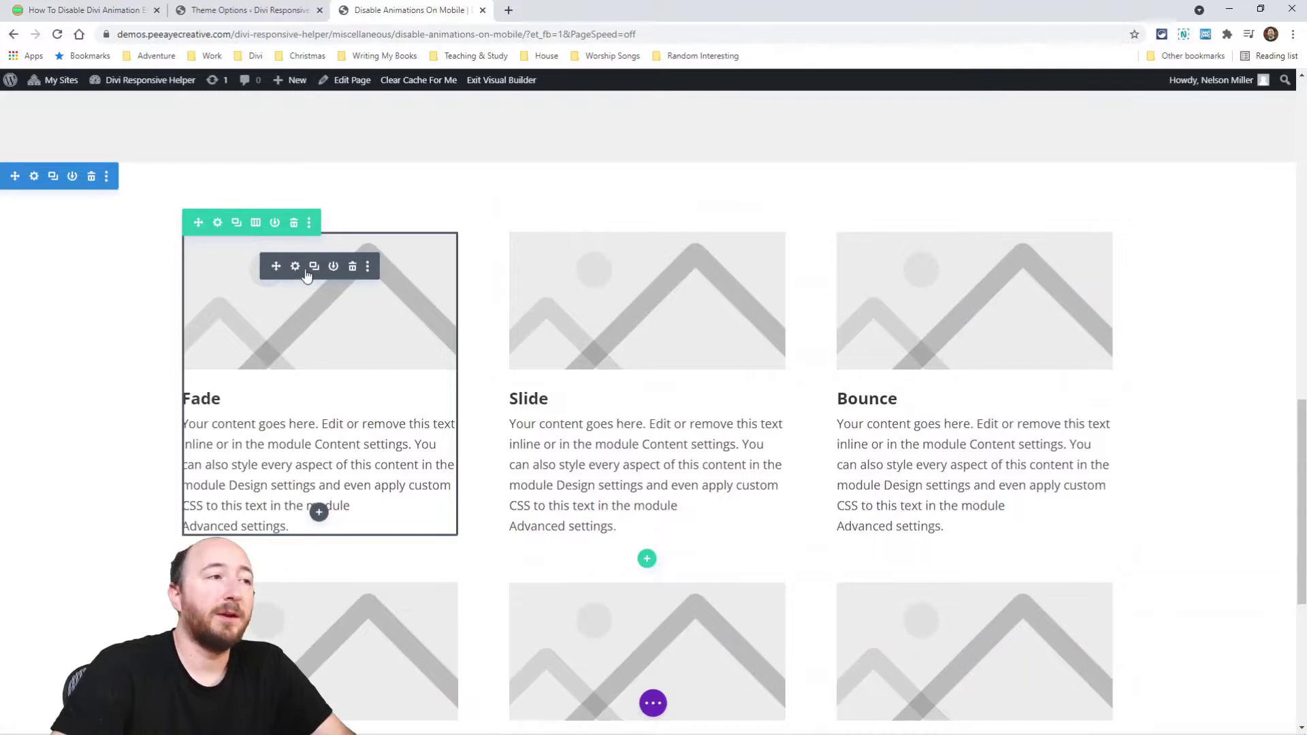
{"action": "left_click", "coordinate": [295, 267]}
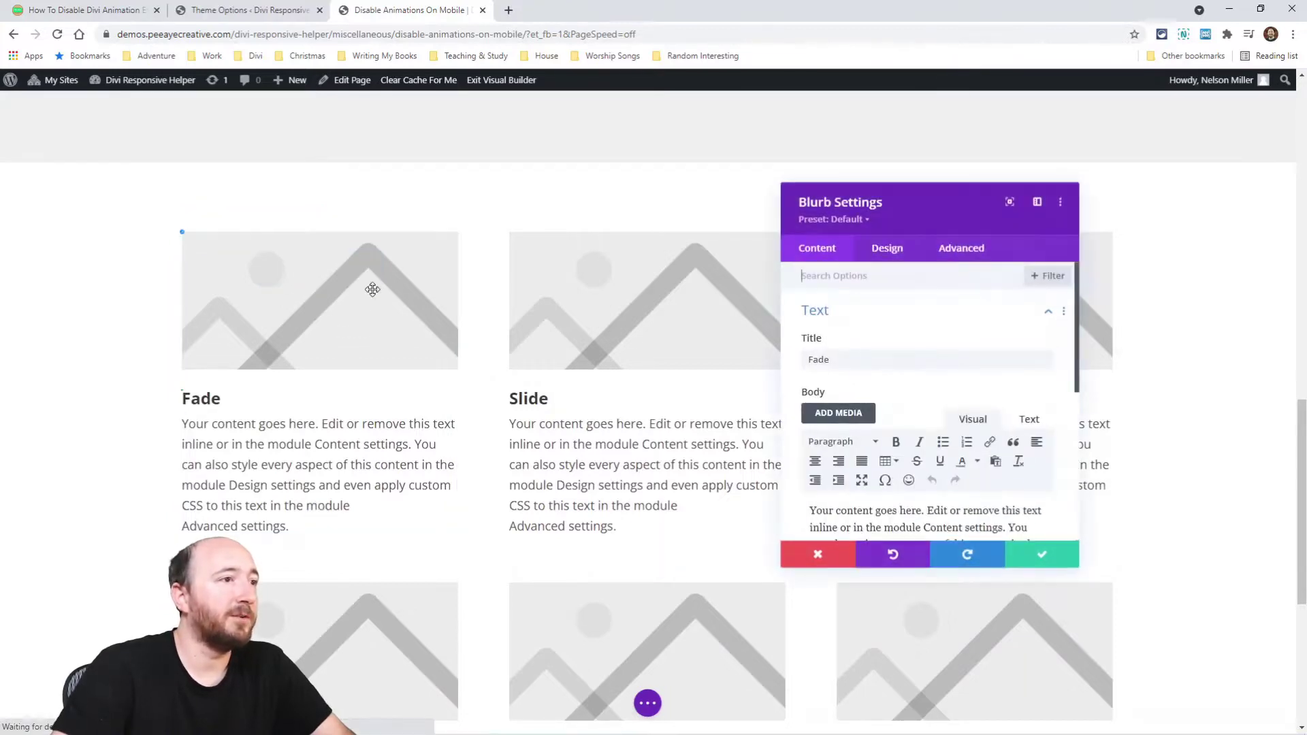
{"action": "left_click_drag", "start_coordinate": [1104, 602], "coordinate": [1150, 656]}
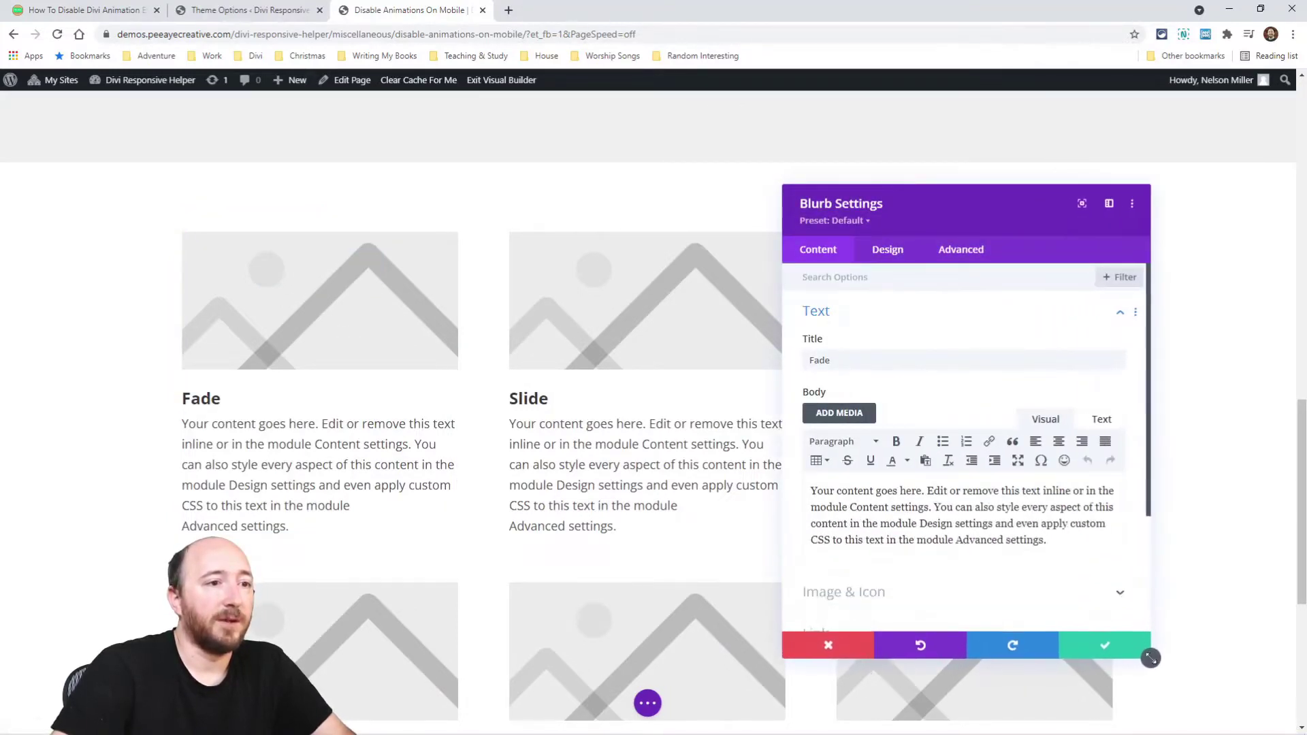
{"action": "left_click_drag", "start_coordinate": [964, 219], "coordinate": [829, 160]}
{"action": "left_click", "coordinate": [749, 188]}
{"action": "scroll", "coordinate": [786, 368], "scroll_direction": "down", "scroll_amount": 3}
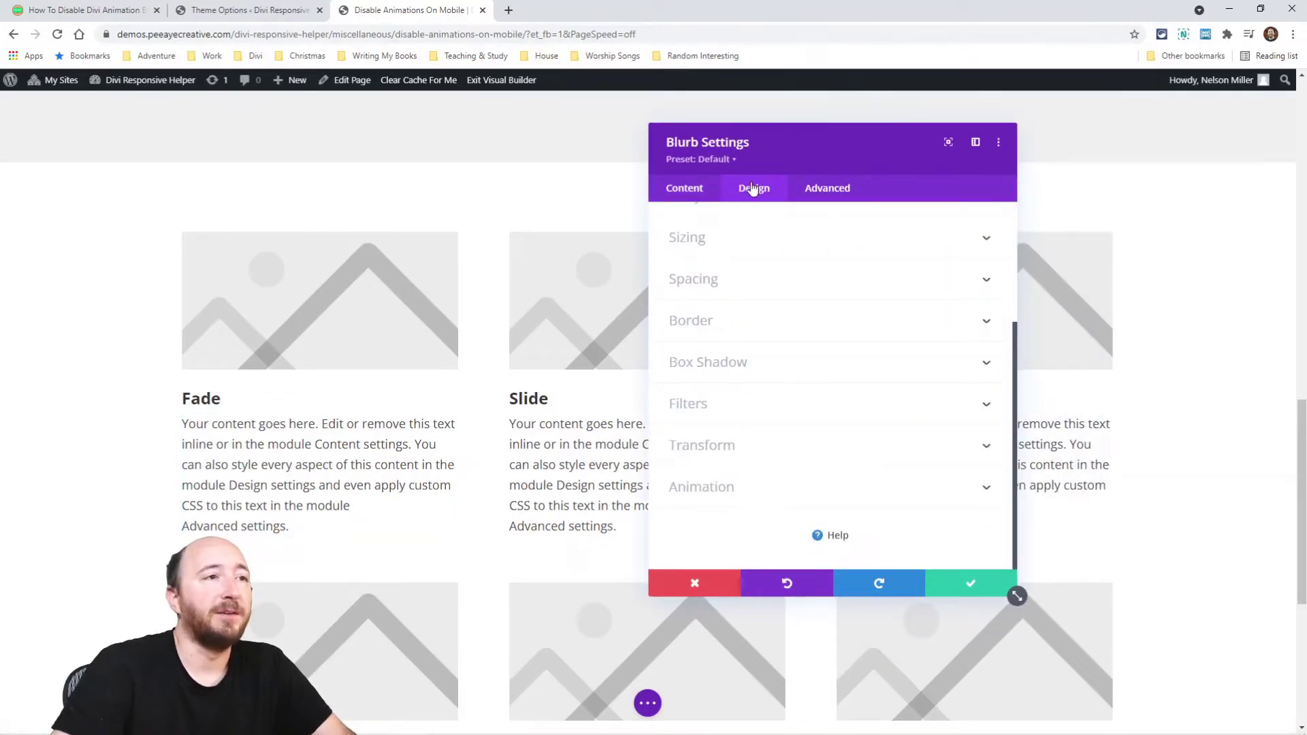
{"action": "left_click", "coordinate": [715, 493]}
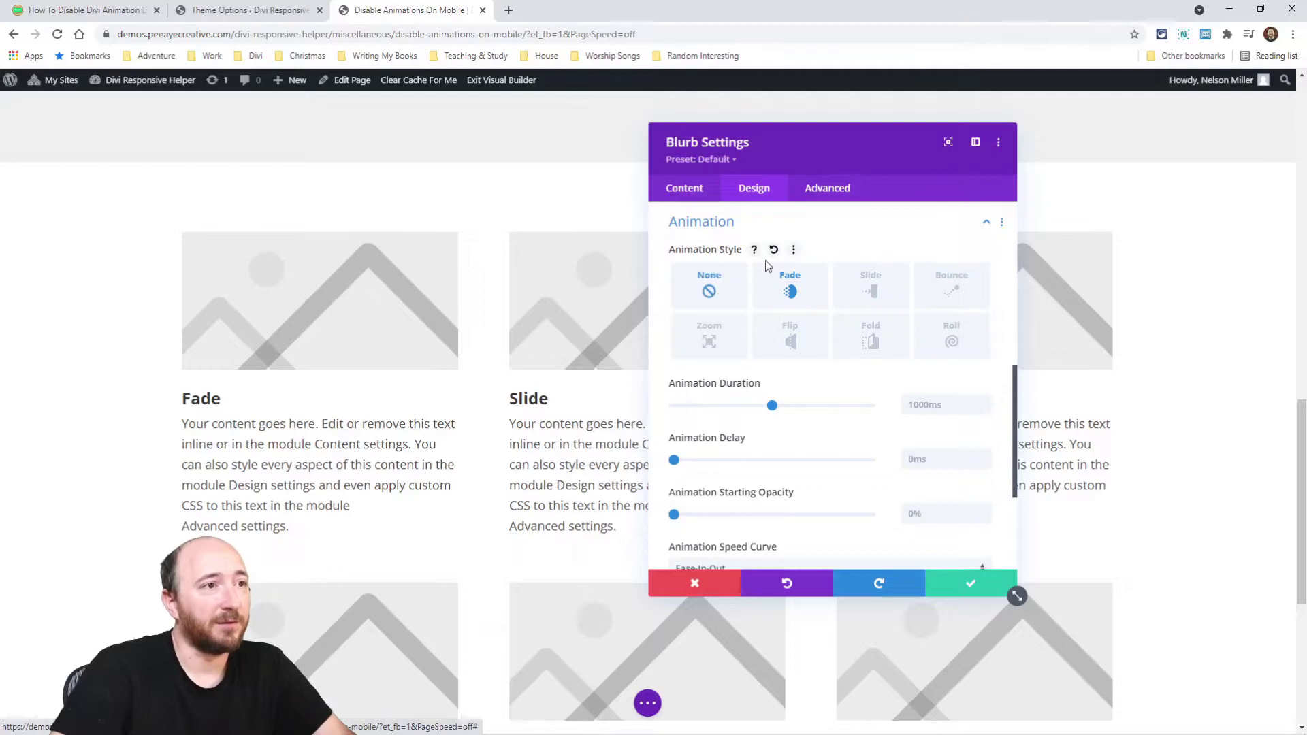
Preview the Slide, Bounce, Zoom, Flip, Fold and Roll animation styles, then reselect Fade.
{"action": "left_click", "coordinate": [775, 251]}
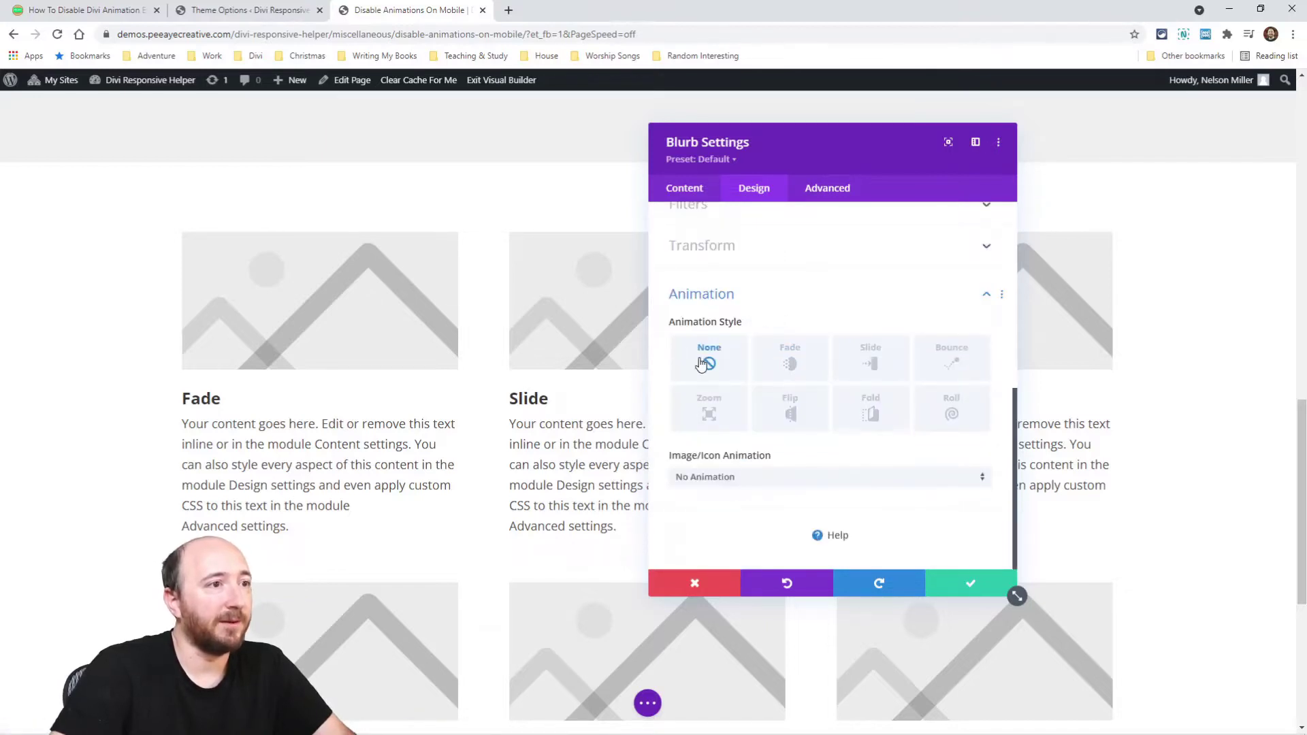
{"action": "left_click", "coordinate": [789, 365]}
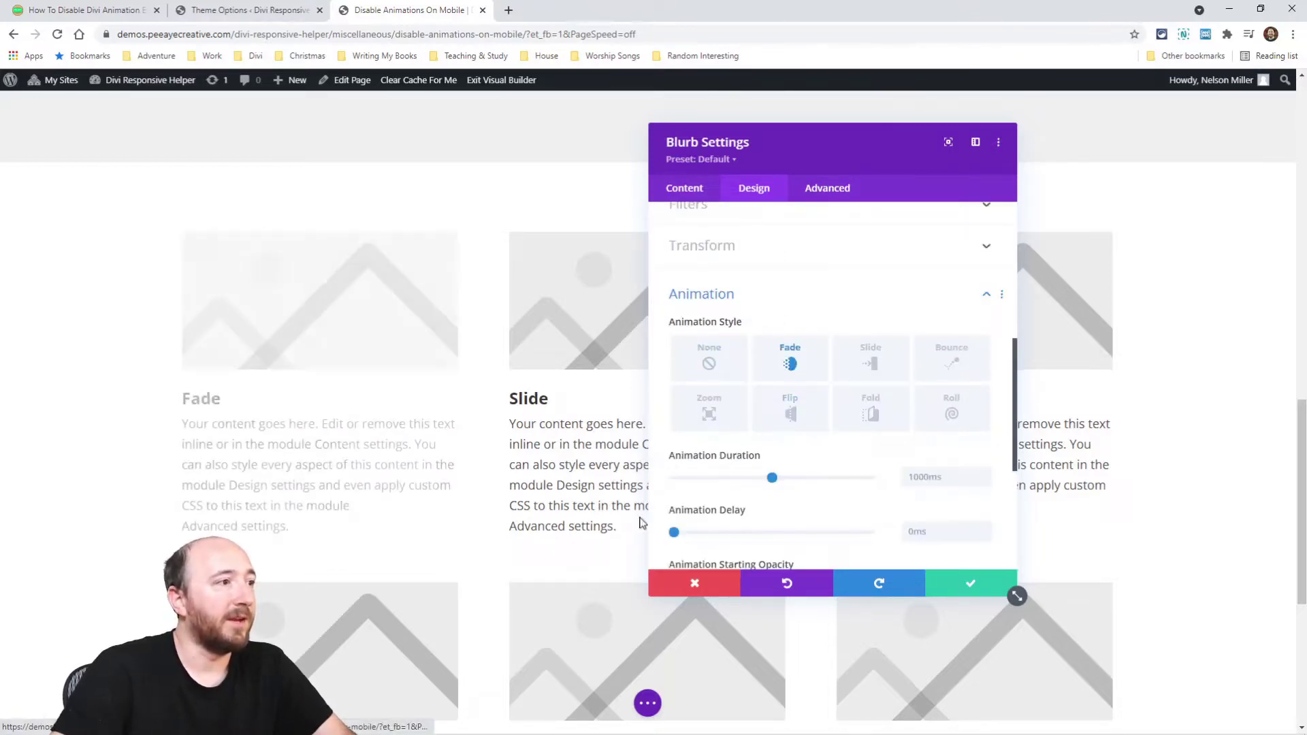
{"action": "left_click", "coordinate": [871, 358]}
{"action": "left_click", "coordinate": [944, 358]}
{"action": "left_click", "coordinate": [709, 412]}
{"action": "left_click", "coordinate": [789, 416]}
{"action": "left_click", "coordinate": [872, 413]}
{"action": "left_click", "coordinate": [953, 416]}
{"action": "left_click", "coordinate": [798, 365]}
Review the Fade animation's 1000ms duration settings and save the blurb.
{"action": "scroll", "coordinate": [839, 439], "scroll_direction": "down", "scroll_amount": 2}
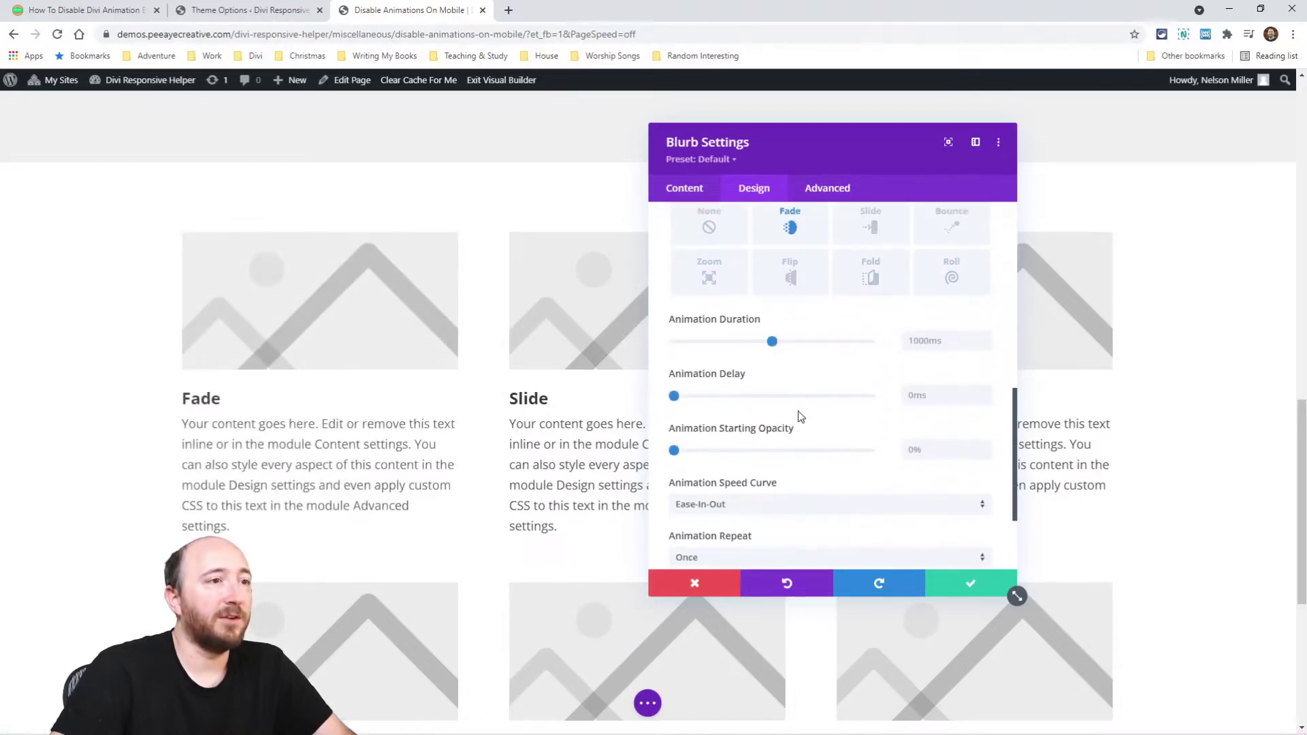
{"action": "scroll", "coordinate": [763, 470], "scroll_direction": "down", "scroll_amount": 1}
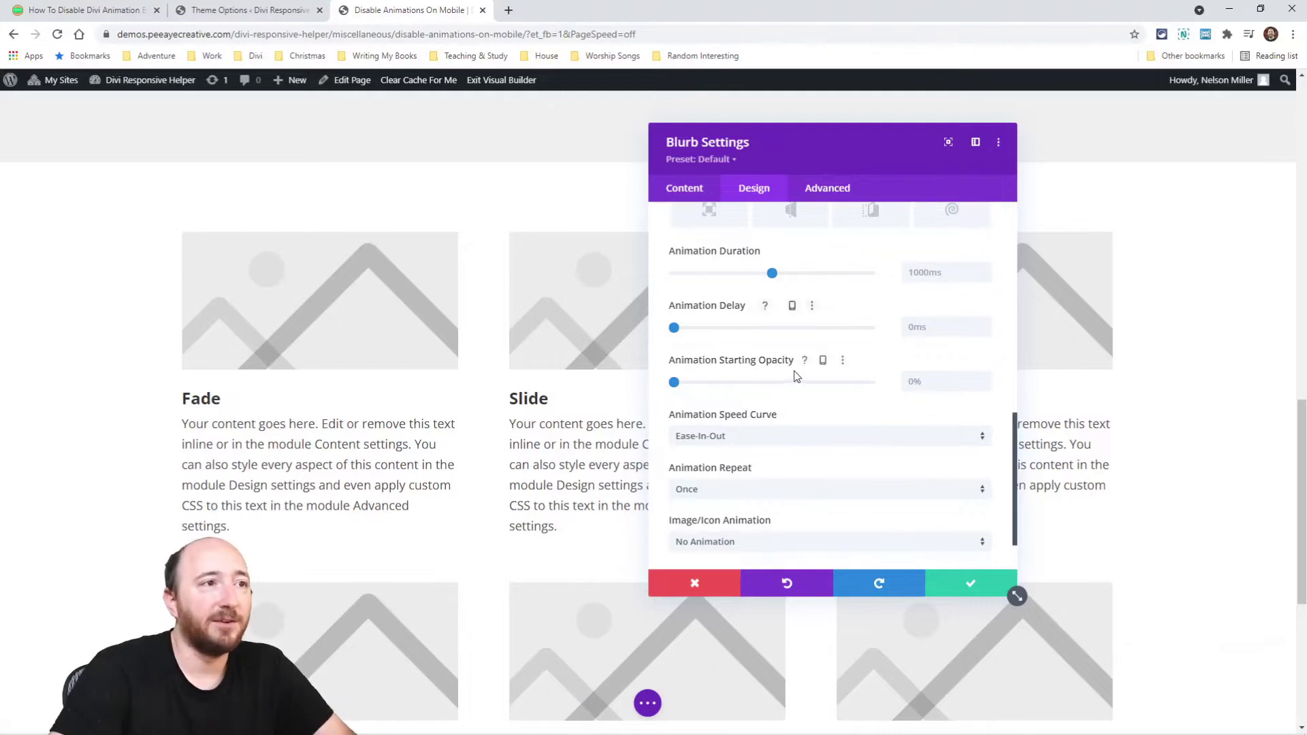
{"action": "scroll", "coordinate": [838, 333], "scroll_direction": "up", "scroll_amount": 2}
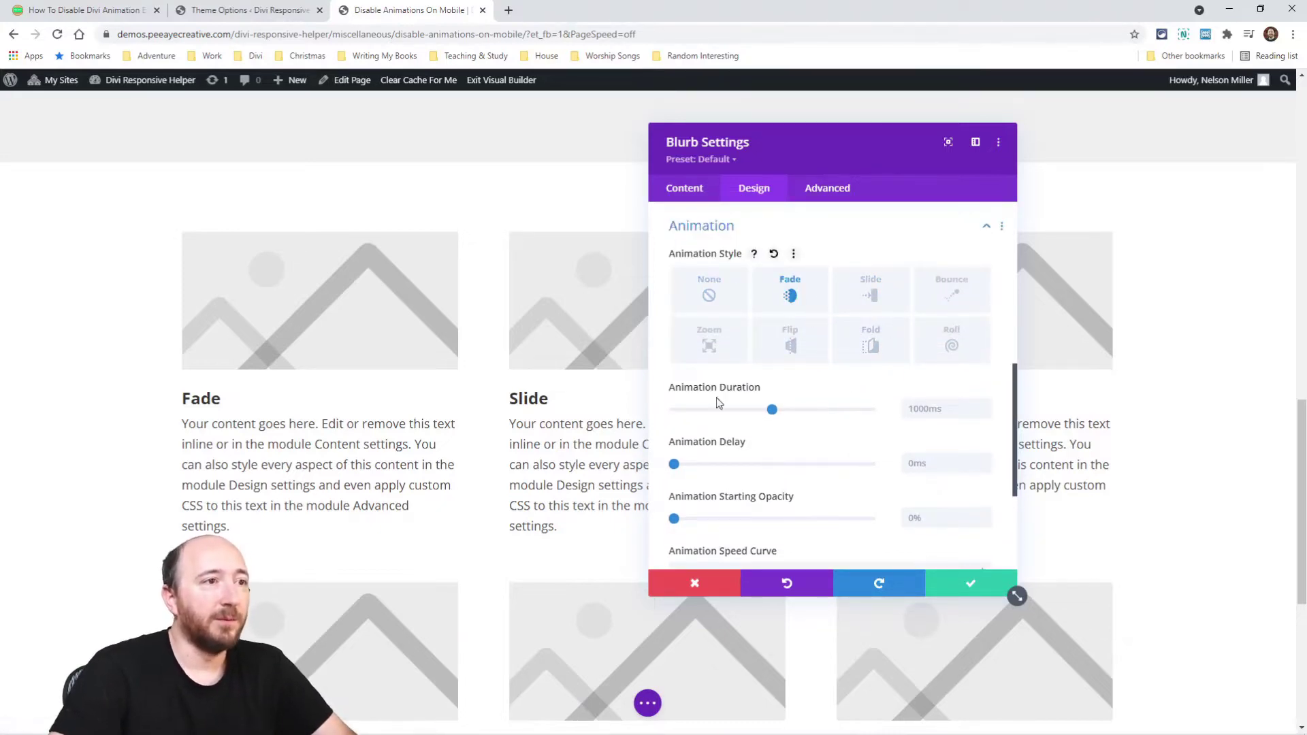
{"action": "left_click", "coordinate": [969, 584]}
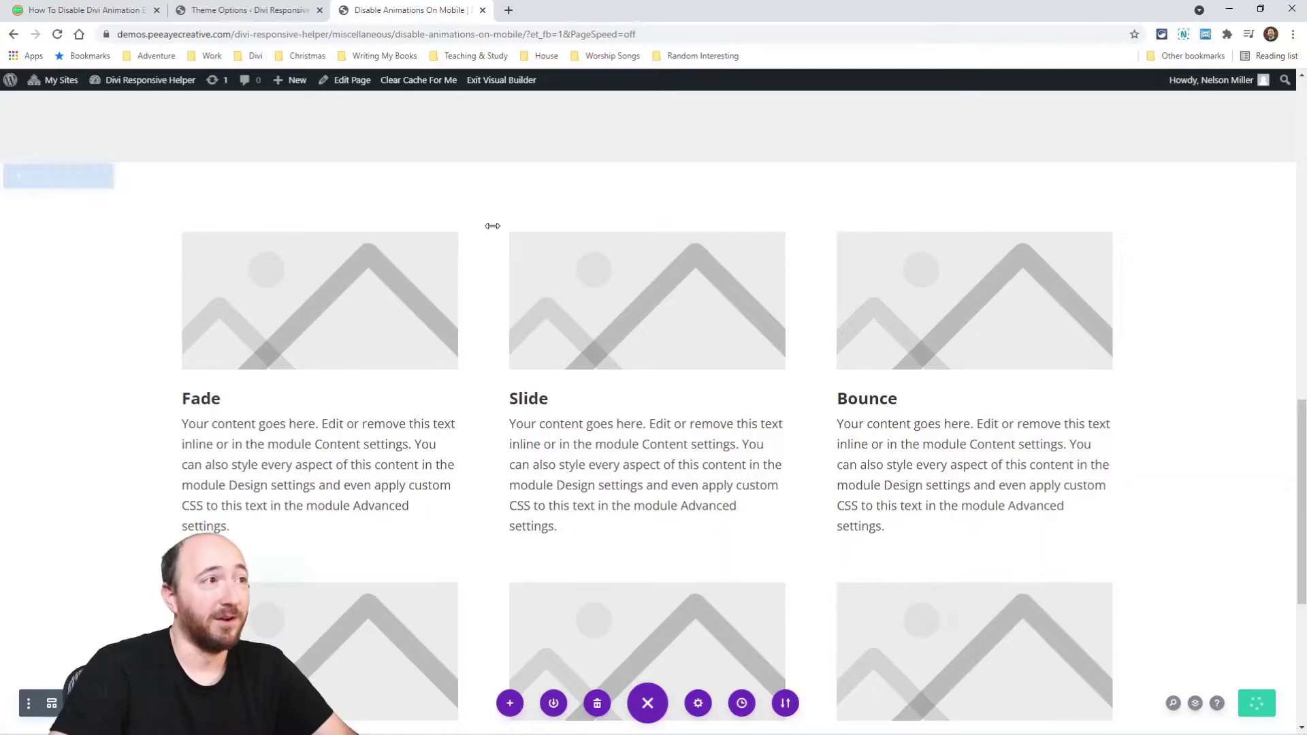
Exit the Visual Builder and scroll through the live demo page.
{"action": "left_click", "coordinate": [484, 82]}
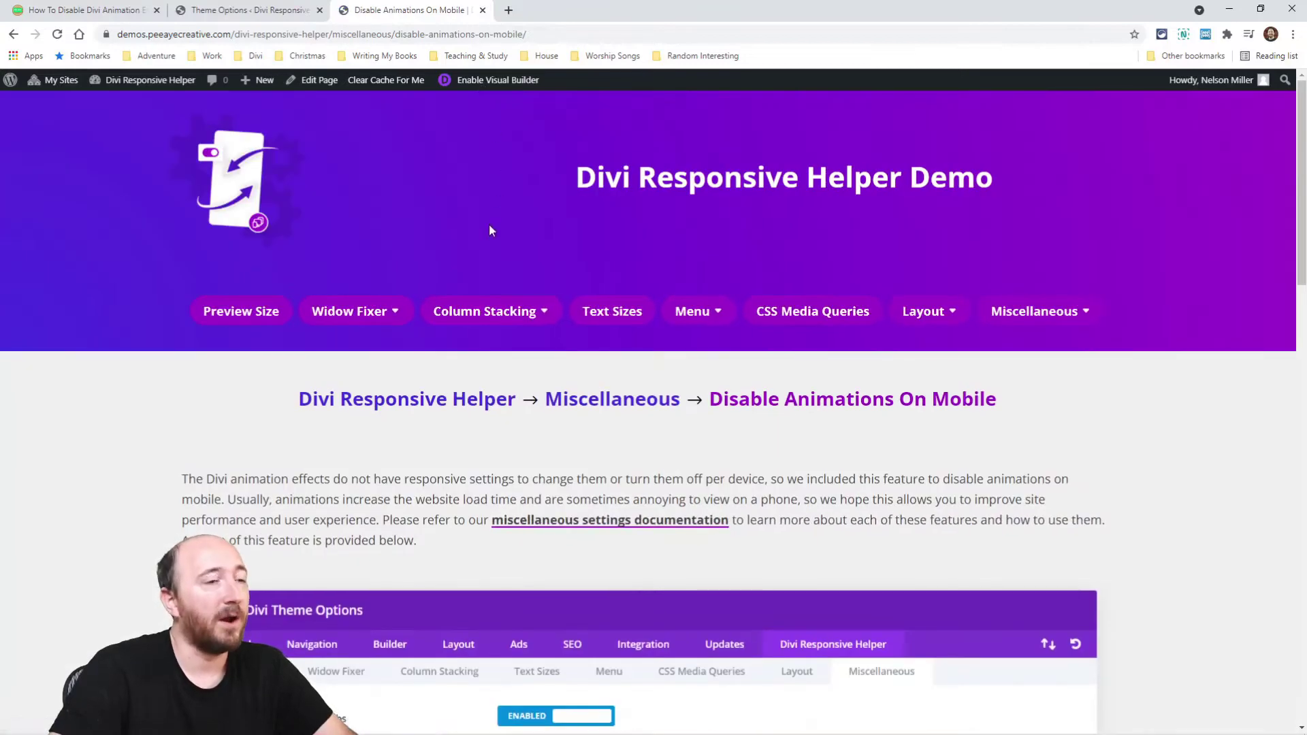
{"action": "scroll", "coordinate": [394, 222], "scroll_direction": "down", "scroll_amount": 5}
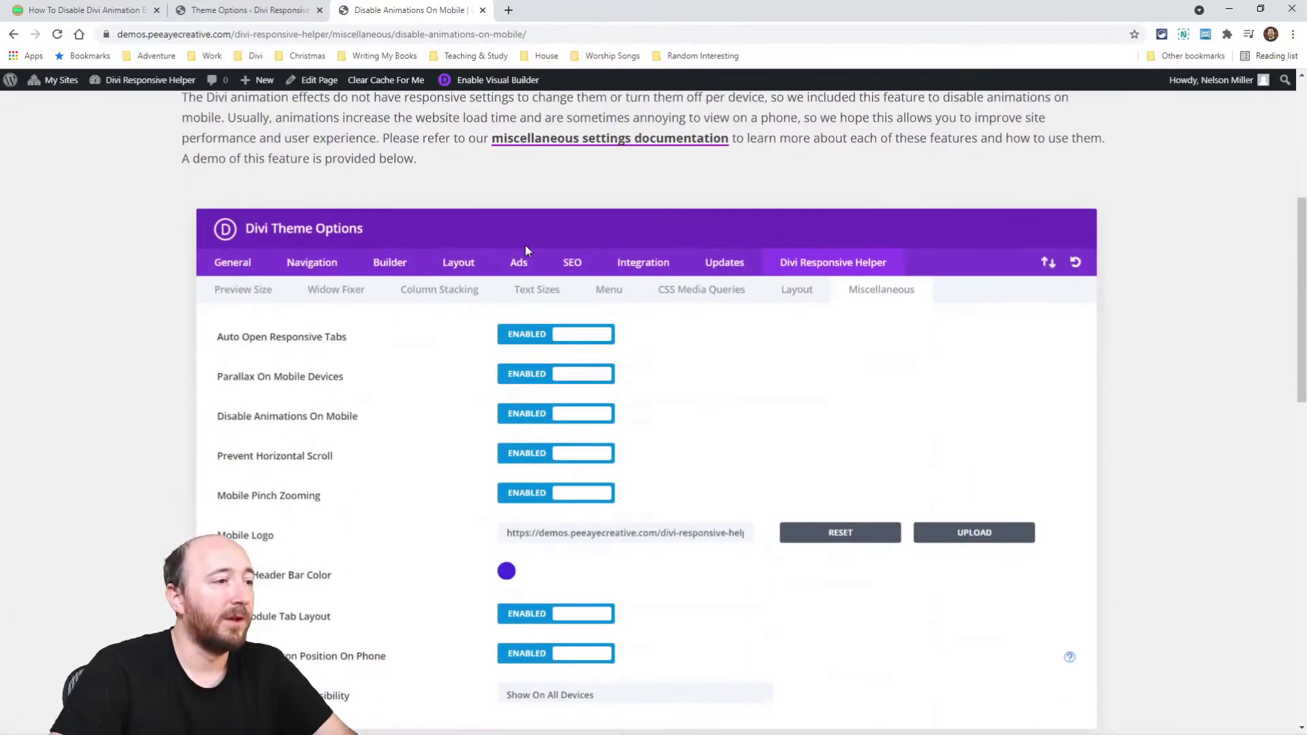
{"action": "scroll", "coordinate": [480, 215], "scroll_direction": "up", "scroll_amount": 3}
{"action": "scroll", "coordinate": [524, 279], "scroll_direction": "down", "scroll_amount": 12}
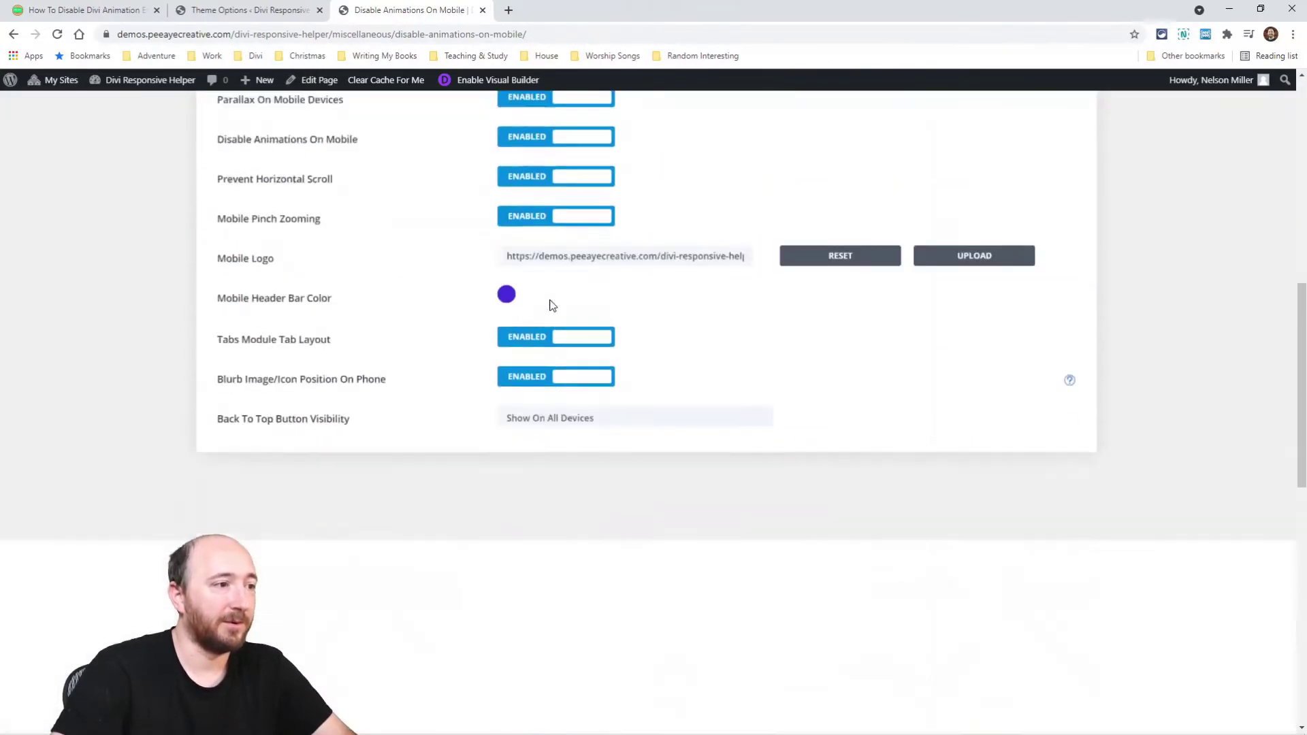
{"action": "scroll", "coordinate": [766, 504], "scroll_direction": "down", "scroll_amount": 4}
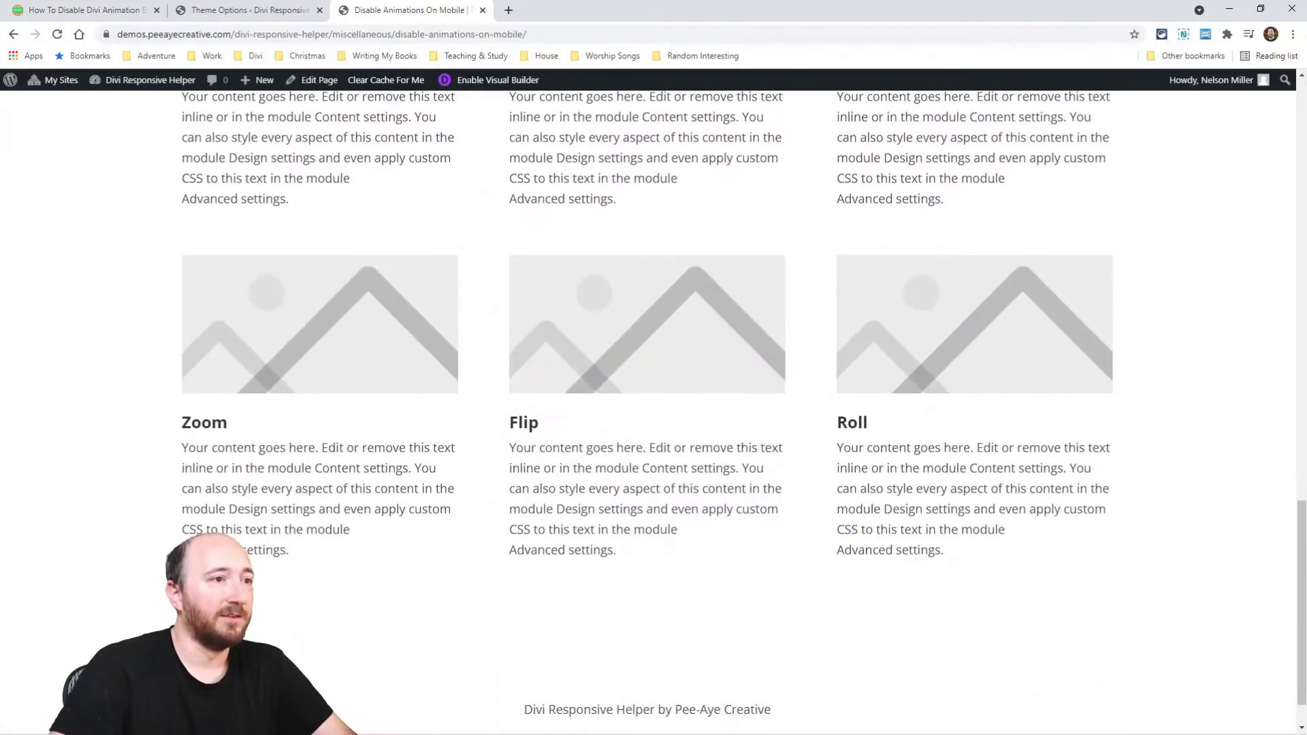
{"action": "scroll", "coordinate": [671, 273], "scroll_direction": "up", "scroll_amount": 3}
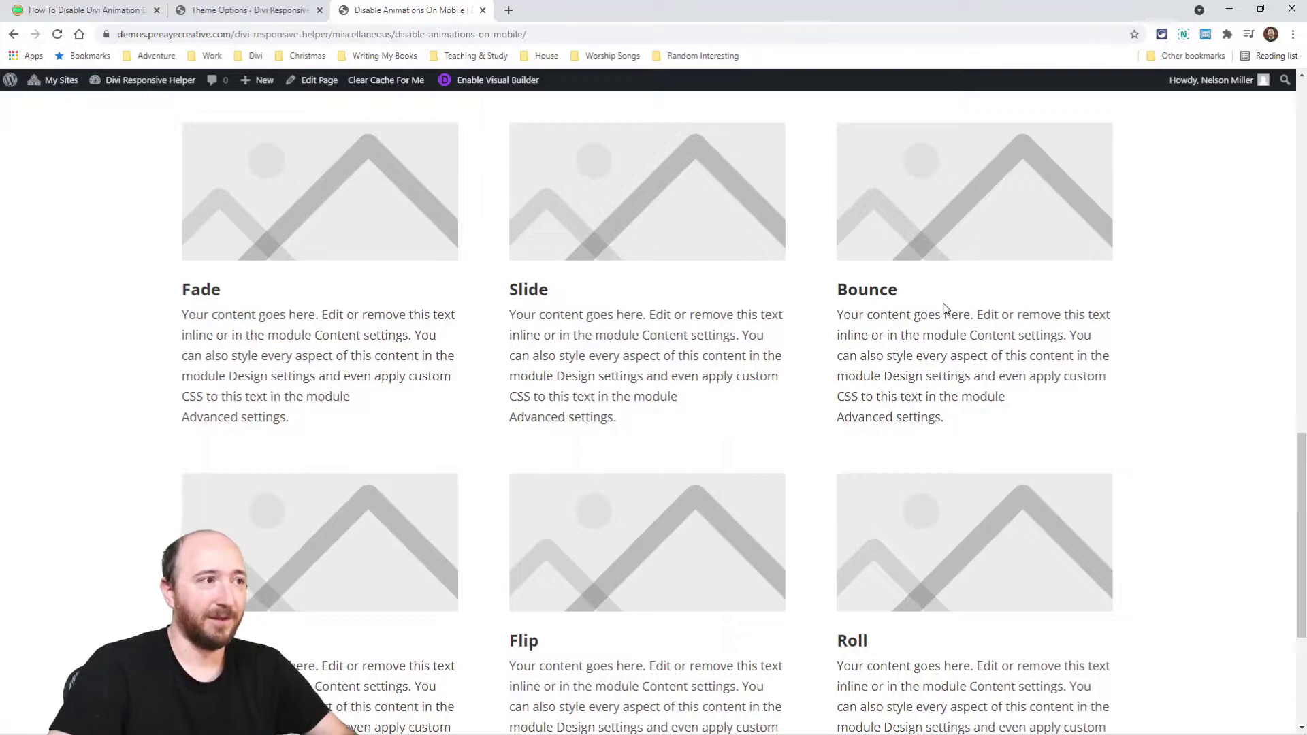
{"action": "scroll", "coordinate": [805, 336], "scroll_direction": "down", "scroll_amount": 4}
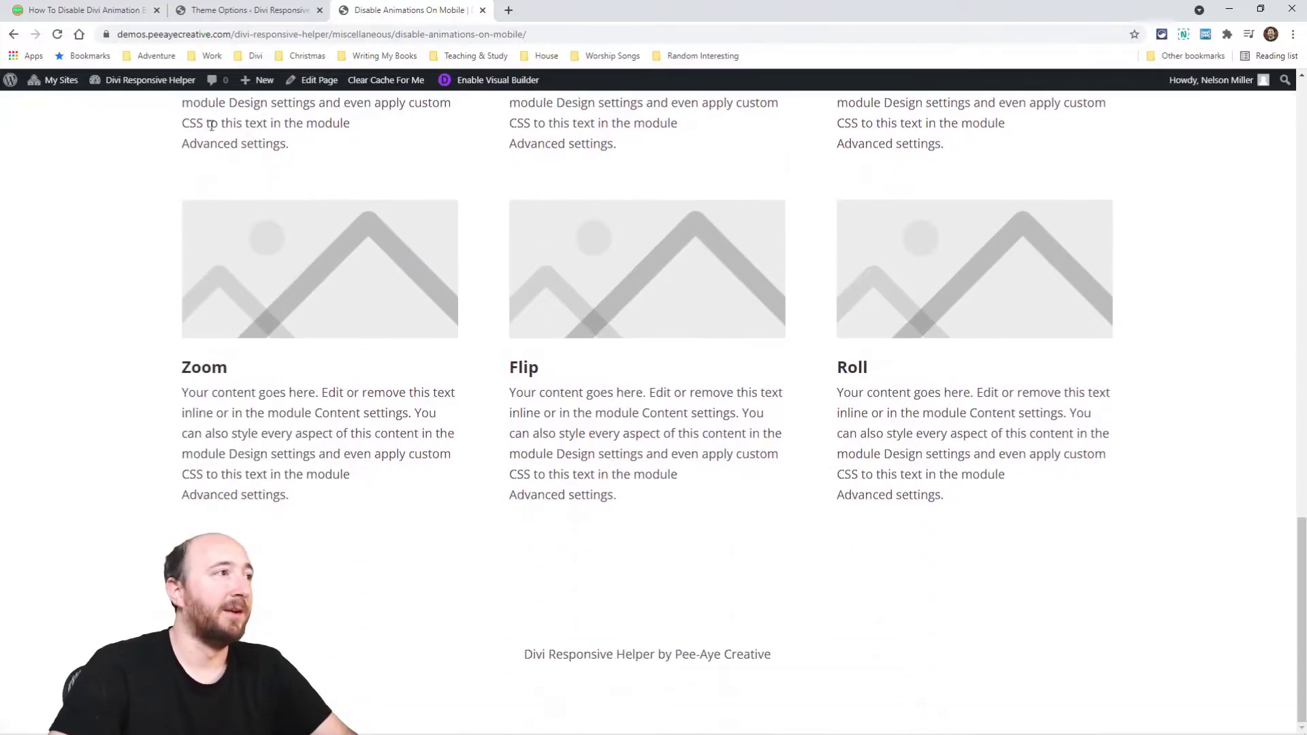
Reload the page to replay the Fade, Slide and Bounce entrance animations.
{"action": "left_click", "coordinate": [58, 34]}
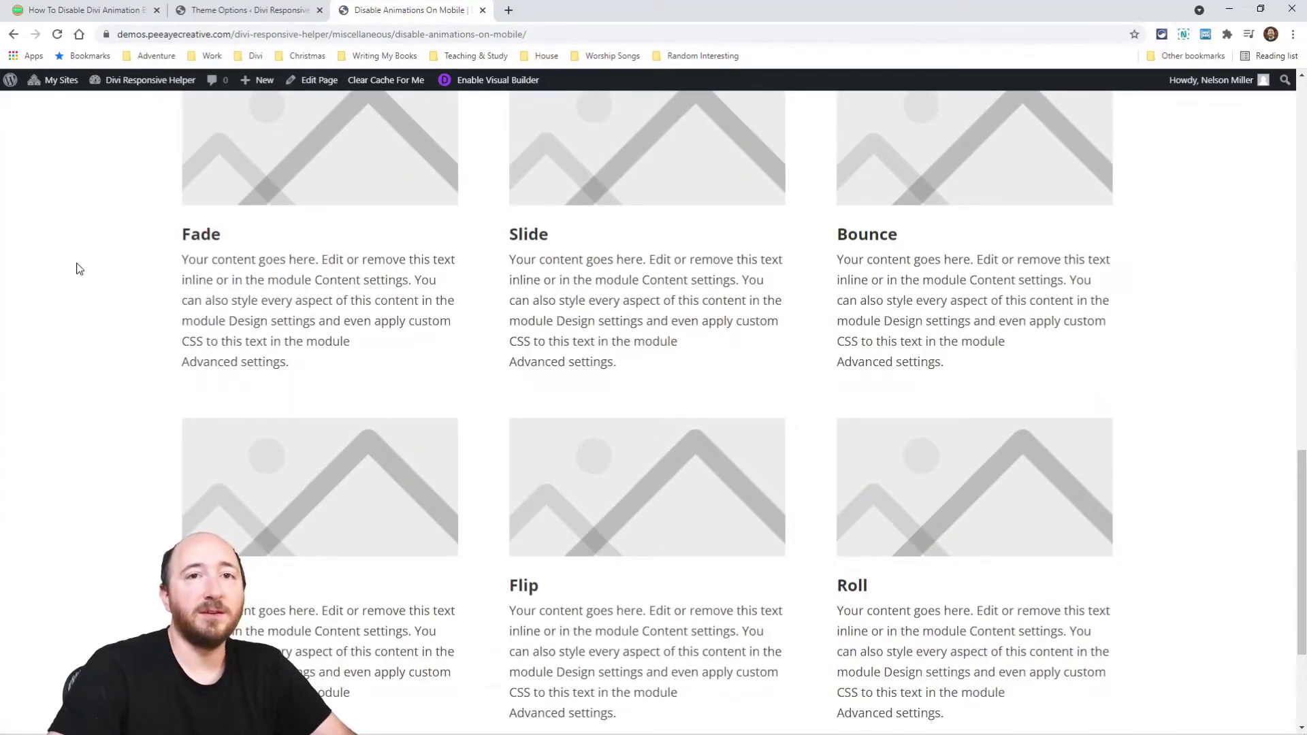
{"action": "scroll", "coordinate": [772, 407], "scroll_direction": "up", "scroll_amount": 3}
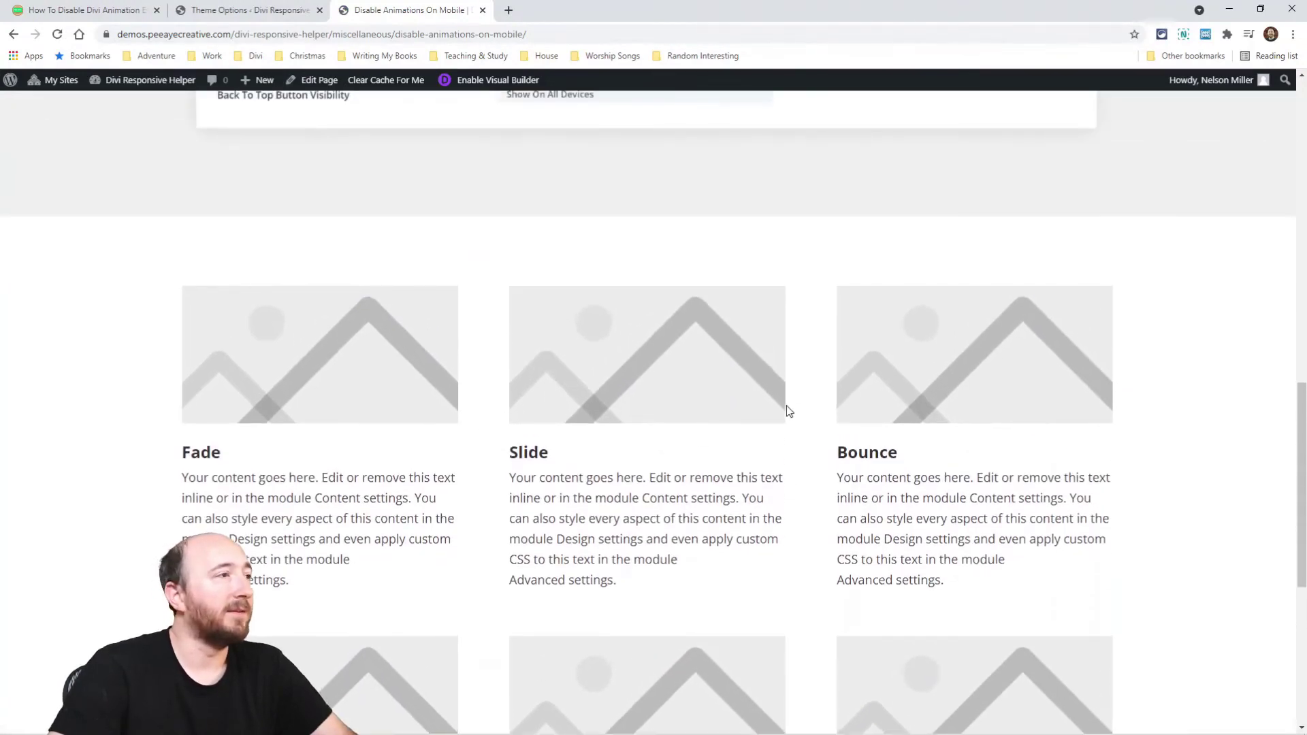
{"action": "scroll", "coordinate": [787, 409], "scroll_direction": "up", "scroll_amount": 2}
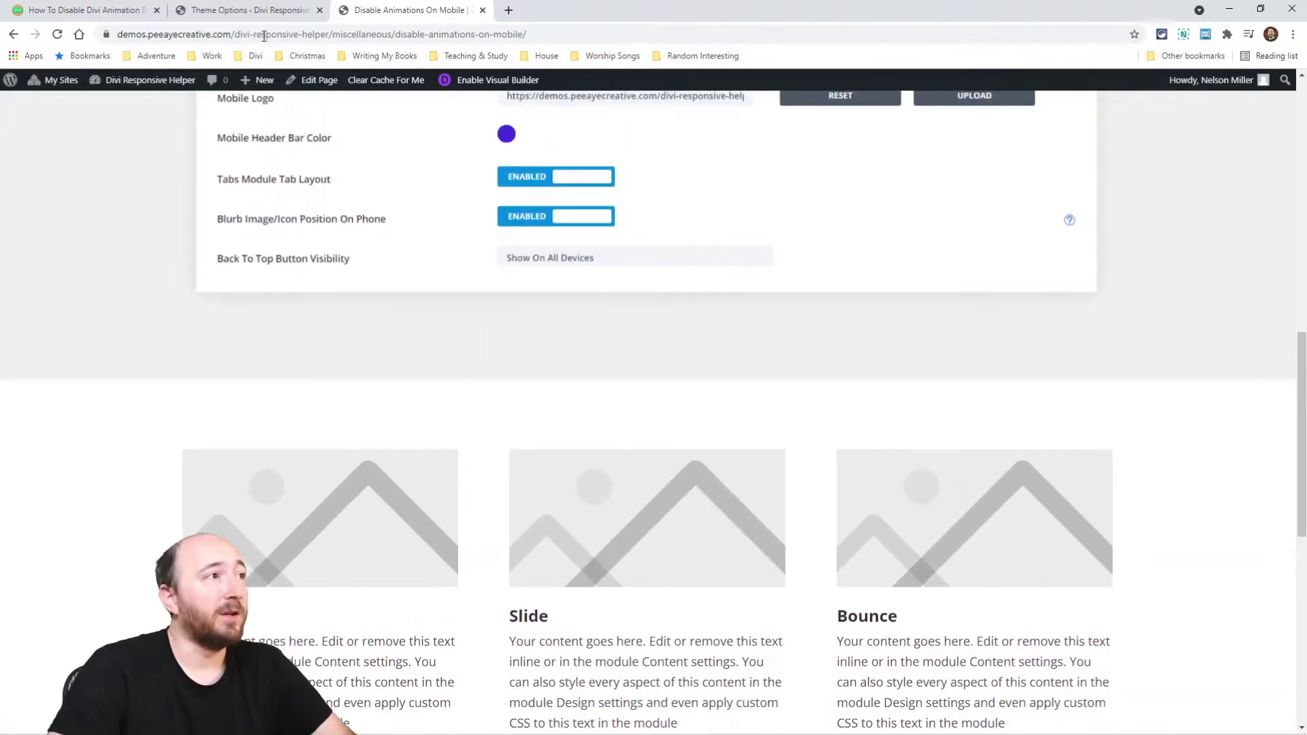
{"action": "scroll", "coordinate": [545, 375], "scroll_direction": "down", "scroll_amount": 1}
{"action": "scroll", "coordinate": [545, 376], "scroll_direction": "down", "scroll_amount": 2}
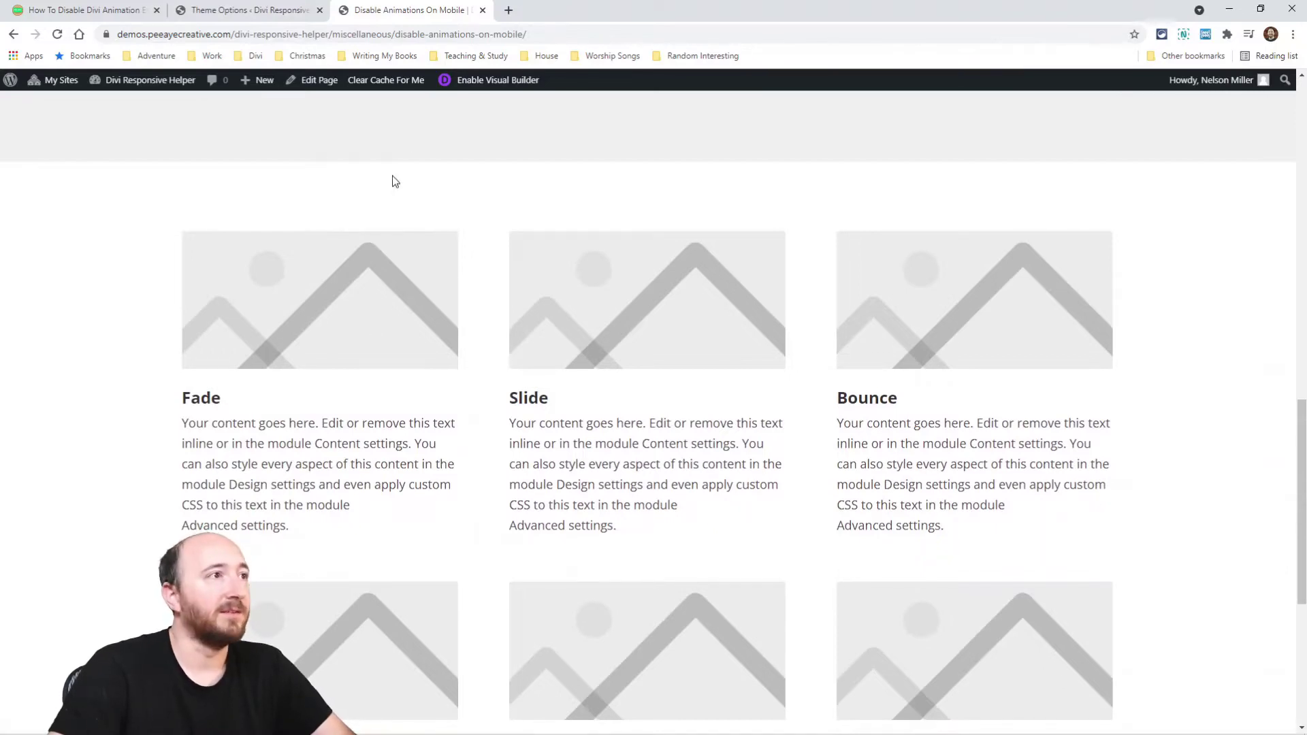
Reopen the page in the builder and check the blurb's animation options.
{"action": "left_click", "coordinate": [470, 80]}
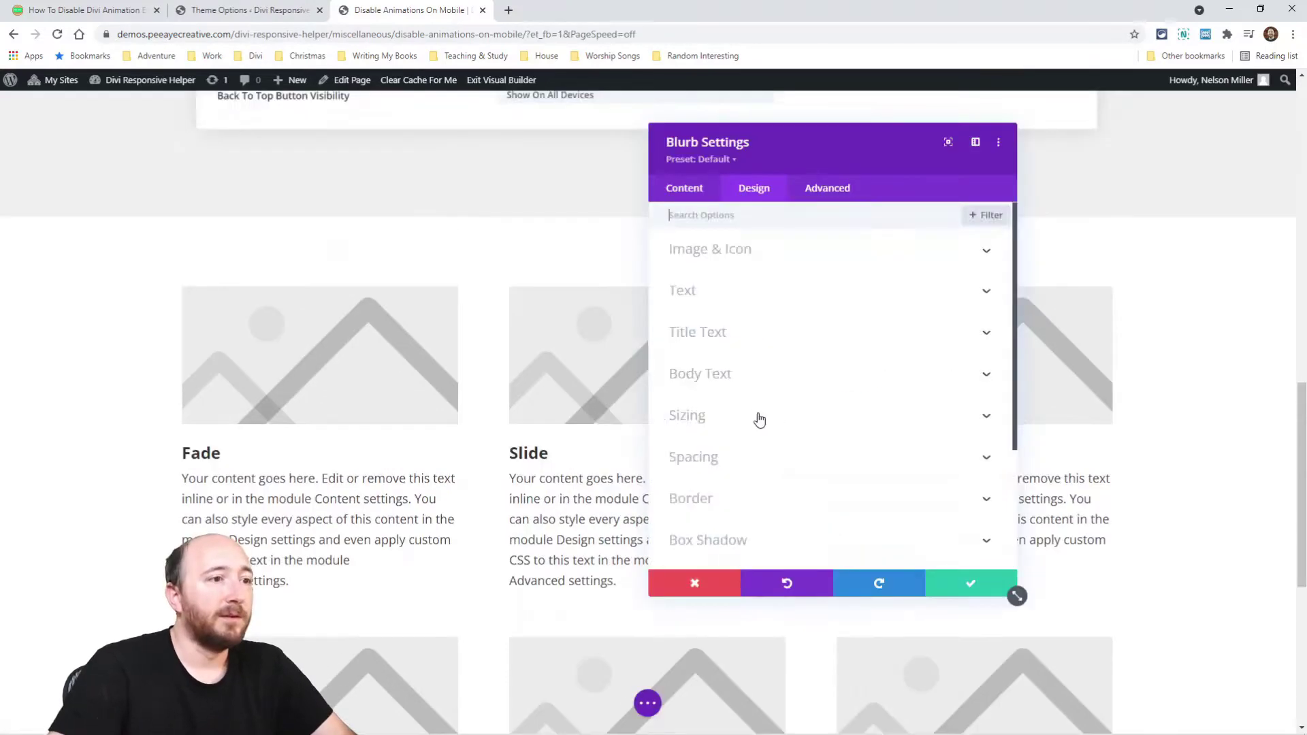
{"action": "scroll", "coordinate": [758, 417], "scroll_direction": "down", "scroll_amount": 3}
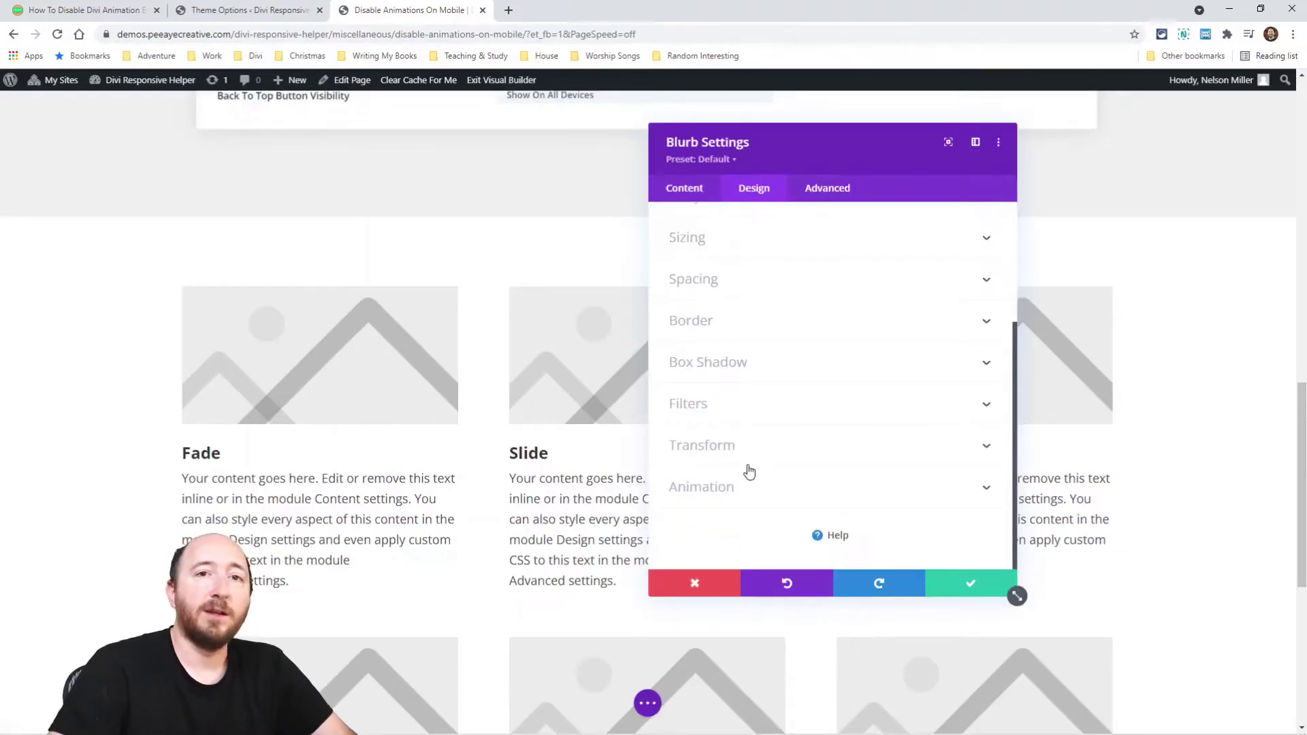
{"action": "left_click", "coordinate": [747, 489]}
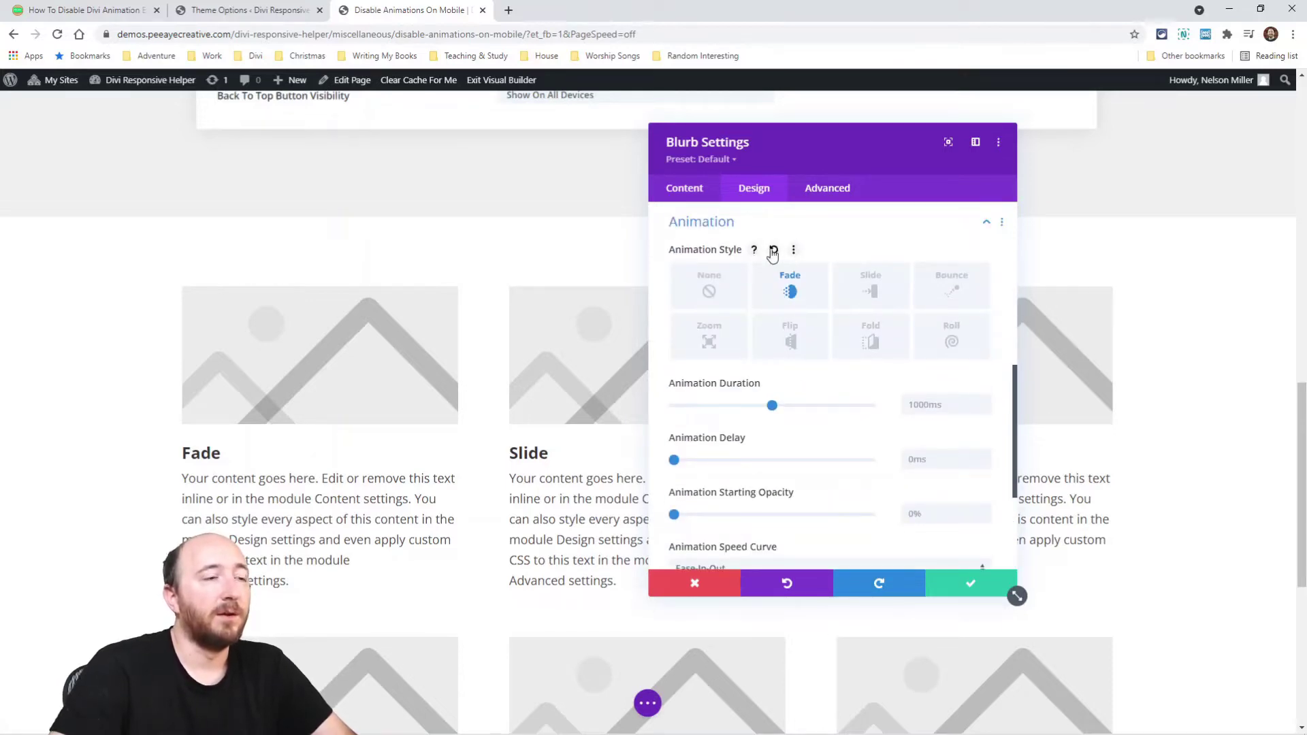
{"action": "scroll", "coordinate": [783, 272], "scroll_direction": "up", "scroll_amount": 4}
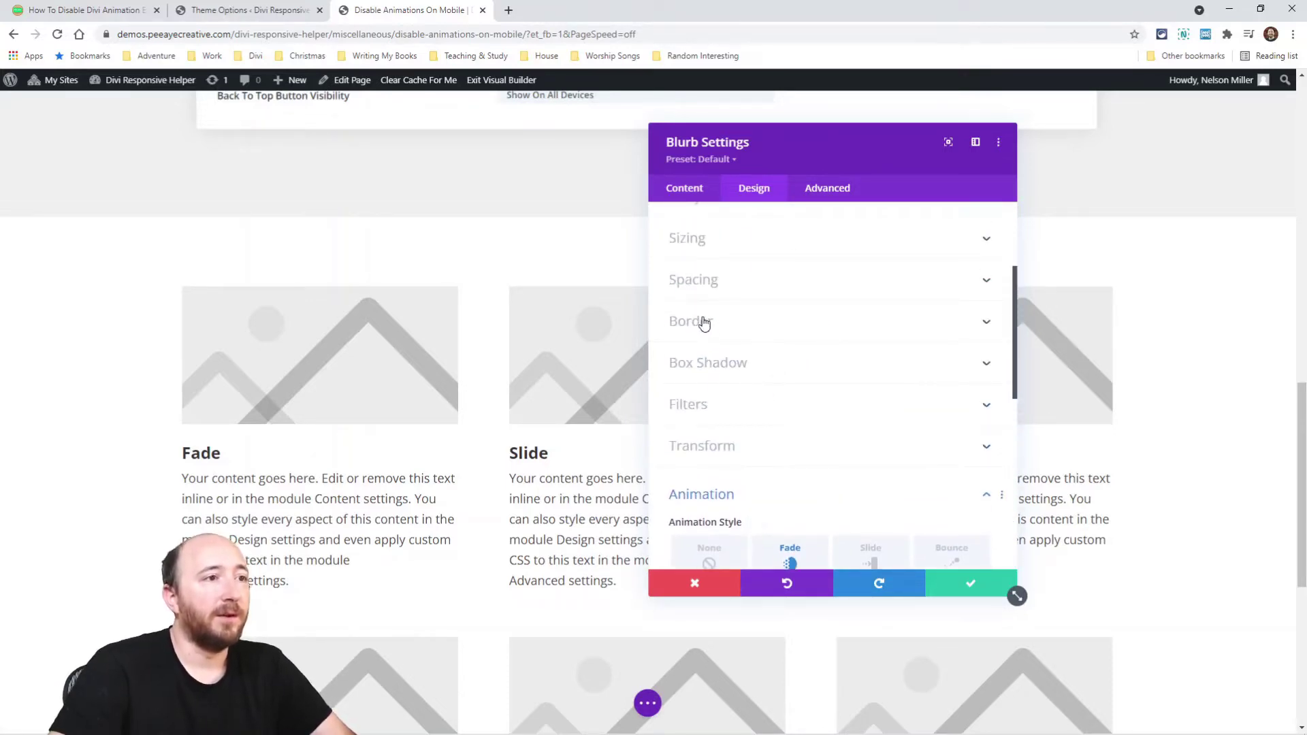
{"action": "scroll", "coordinate": [712, 320], "scroll_direction": "up", "scroll_amount": 1}
Toggle per-device margins on and off, cancel the blurb settings, and exit the builder.
{"action": "left_click", "coordinate": [715, 346]}
{"action": "left_click", "coordinate": [734, 249]}
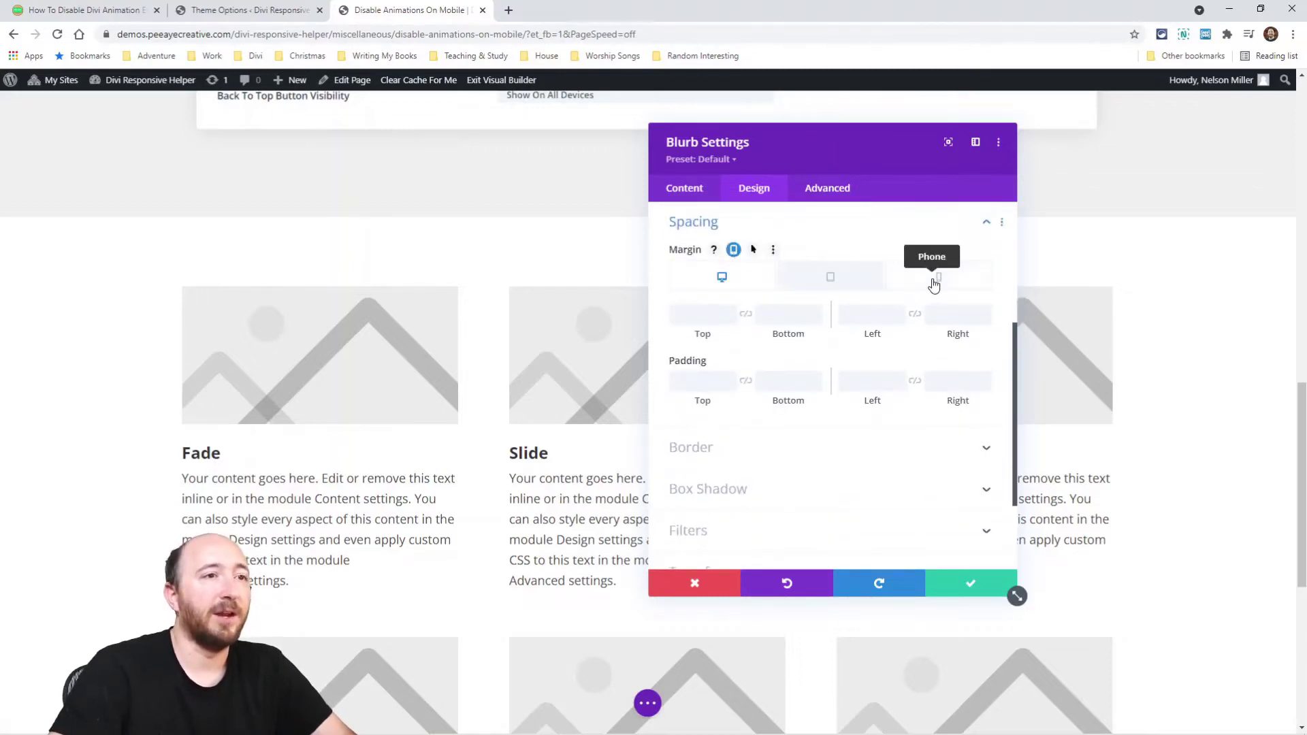
{"action": "left_click", "coordinate": [731, 250]}
{"action": "scroll", "coordinate": [803, 388], "scroll_direction": "down", "scroll_amount": 2}
{"action": "left_click", "coordinate": [749, 489]}
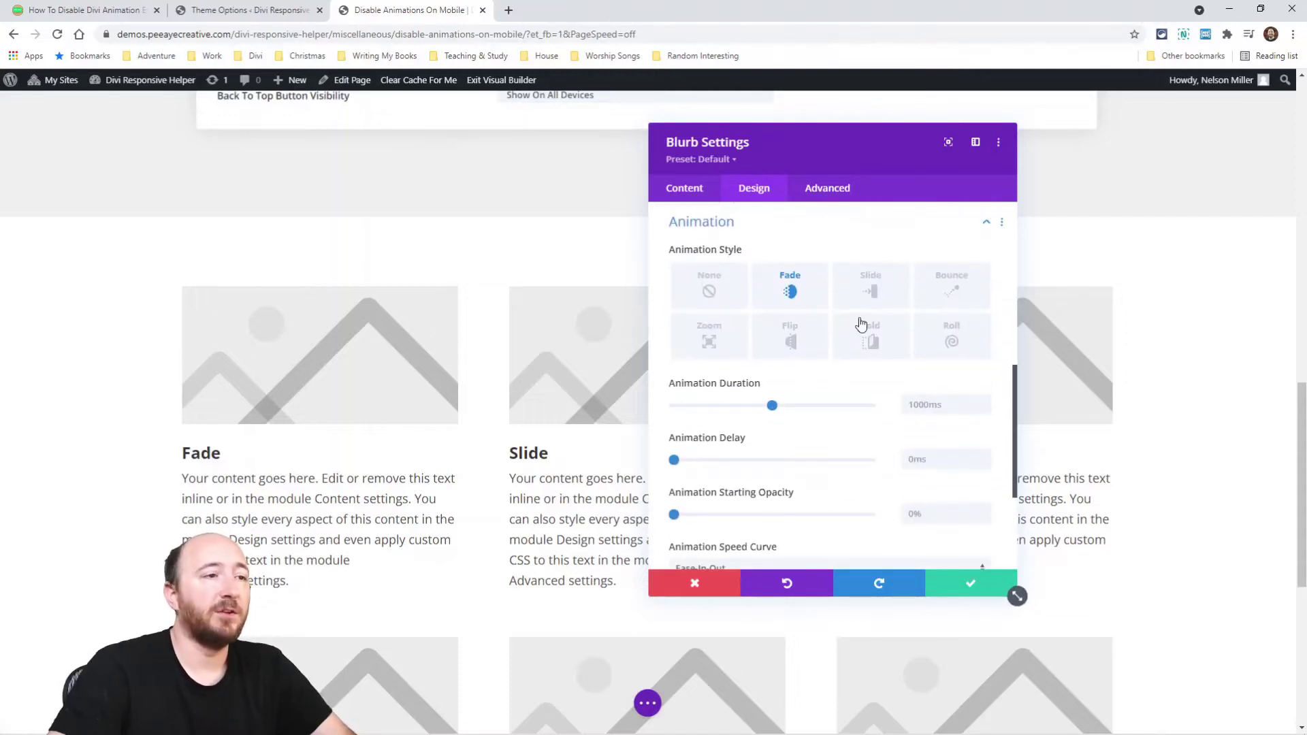
{"action": "left_click", "coordinate": [693, 584]}
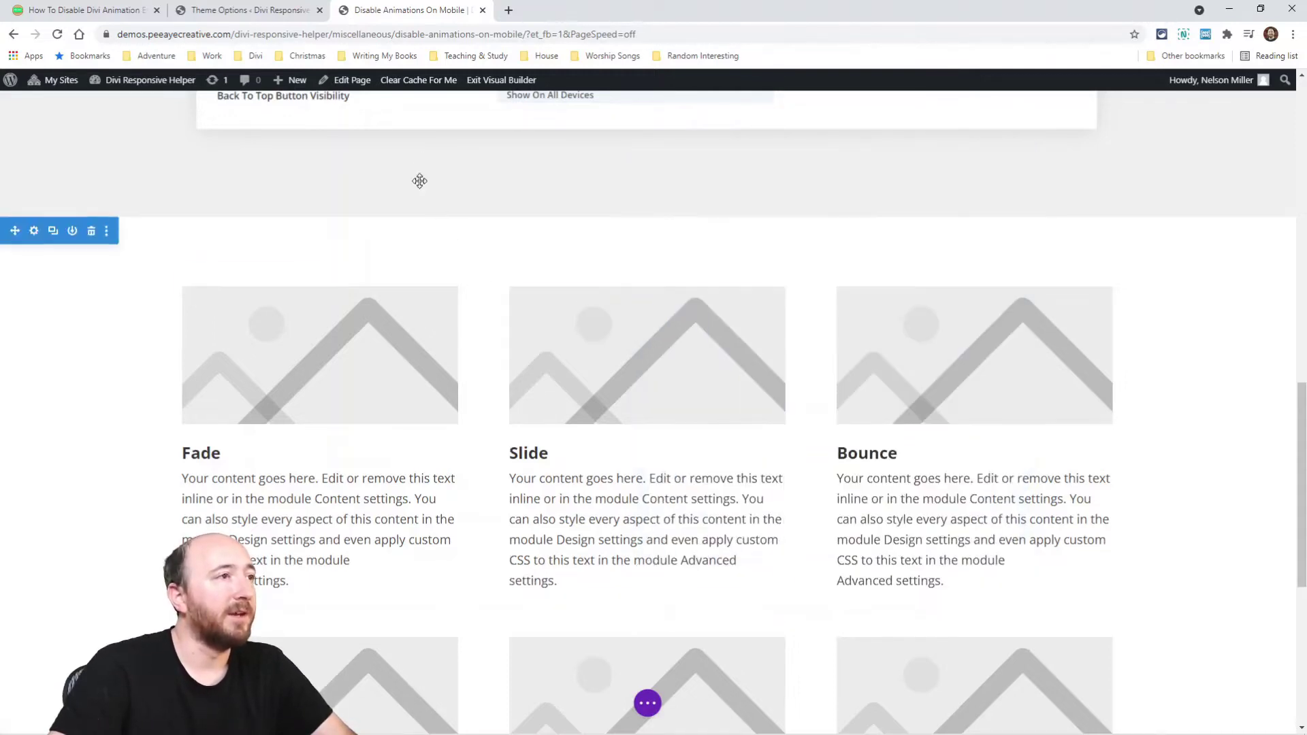
{"action": "left_click", "coordinate": [496, 83]}
Discard unsaved changes and scroll down to the six animated Fade-through-Roll blurbs.
{"action": "left_click", "coordinate": [611, 486]}
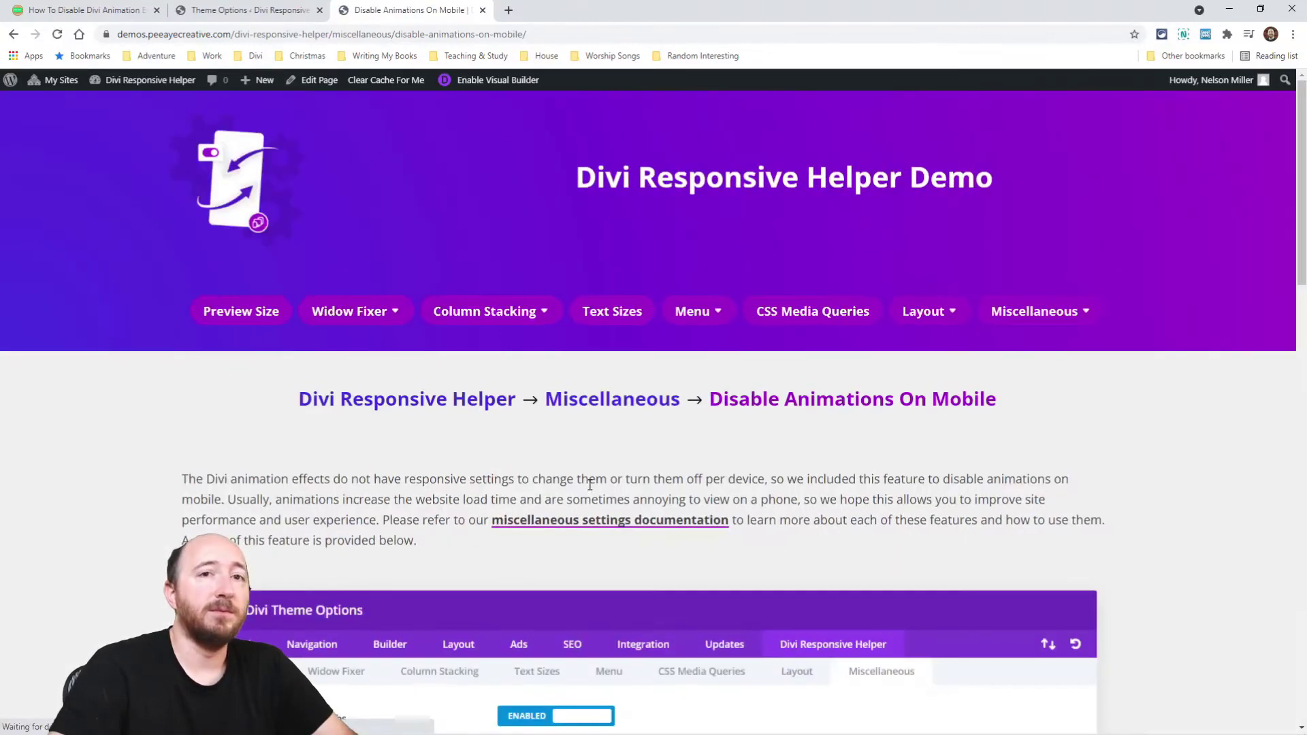
{"action": "scroll", "coordinate": [611, 550], "scroll_direction": "down", "scroll_amount": 3}
{"action": "scroll", "coordinate": [611, 550], "scroll_direction": "down", "scroll_amount": 12}
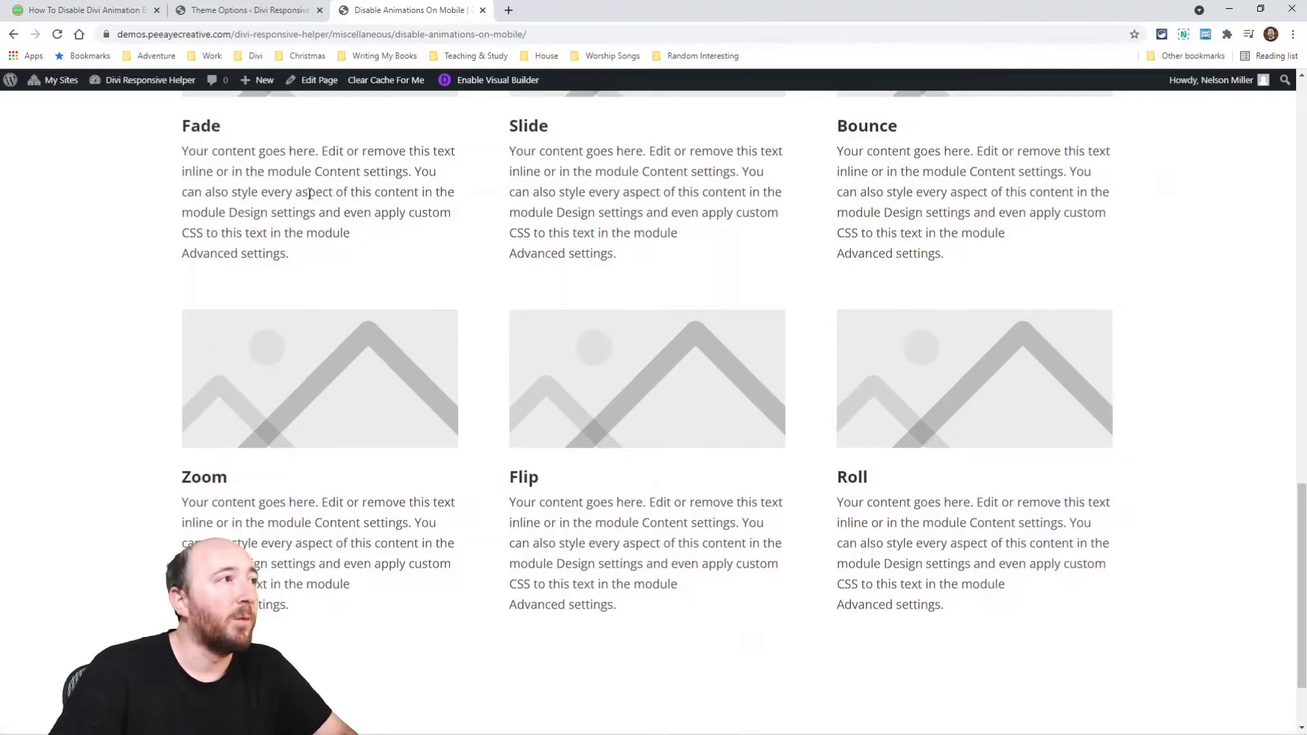
Return to the tutorial article and scroll to its CSS snippet section.
{"action": "left_click", "coordinate": [211, 9]}
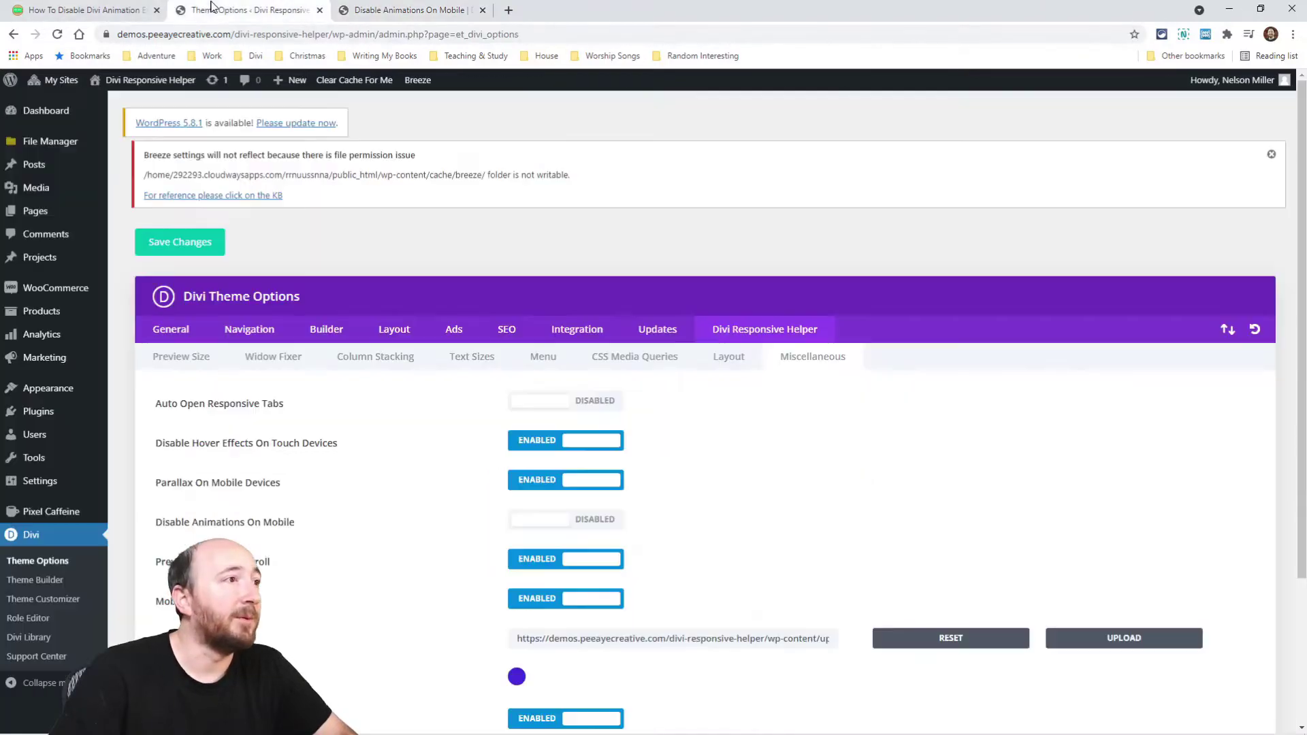
{"action": "left_click", "coordinate": [68, 9]}
{"action": "scroll", "coordinate": [397, 441], "scroll_direction": "down", "scroll_amount": 10}
{"action": "scroll", "coordinate": [397, 443], "scroll_direction": "down", "scroll_amount": 6}
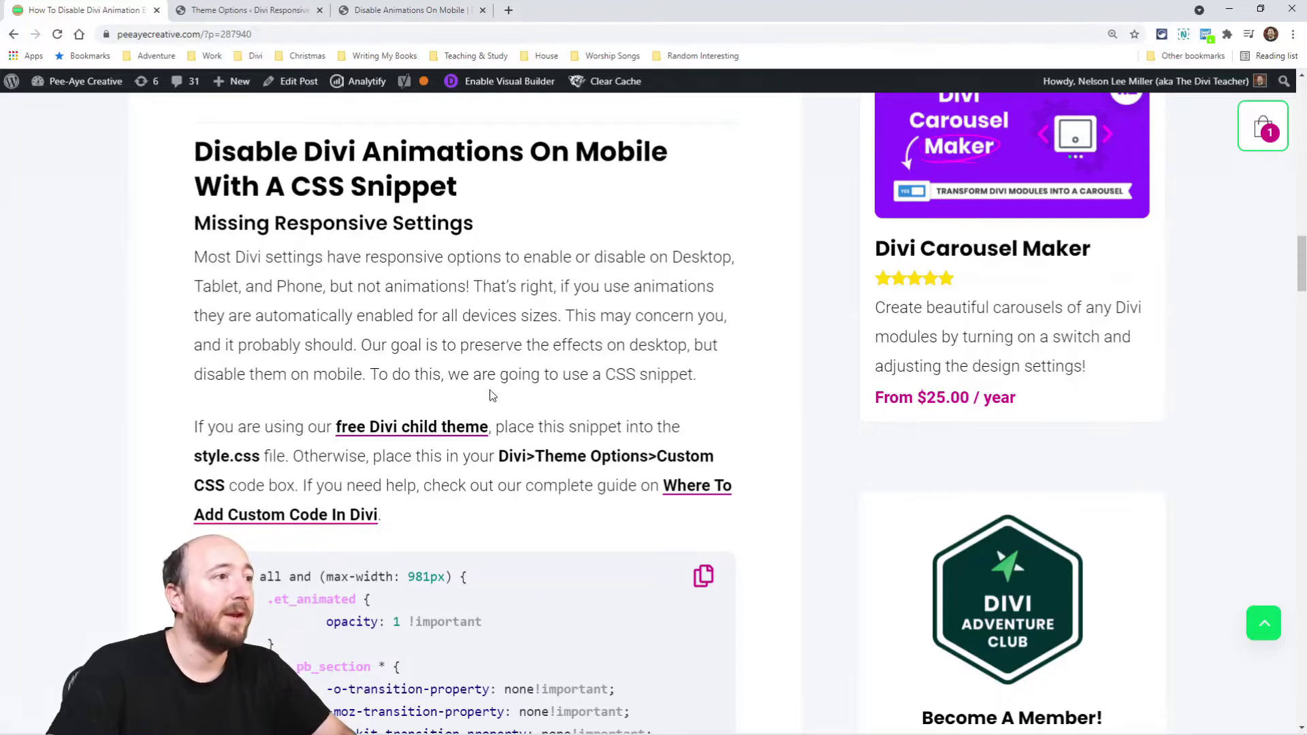
Copy the article's CSS snippet for disabling animations on mobile.
{"action": "scroll", "coordinate": [354, 371], "scroll_direction": "down", "scroll_amount": 3}
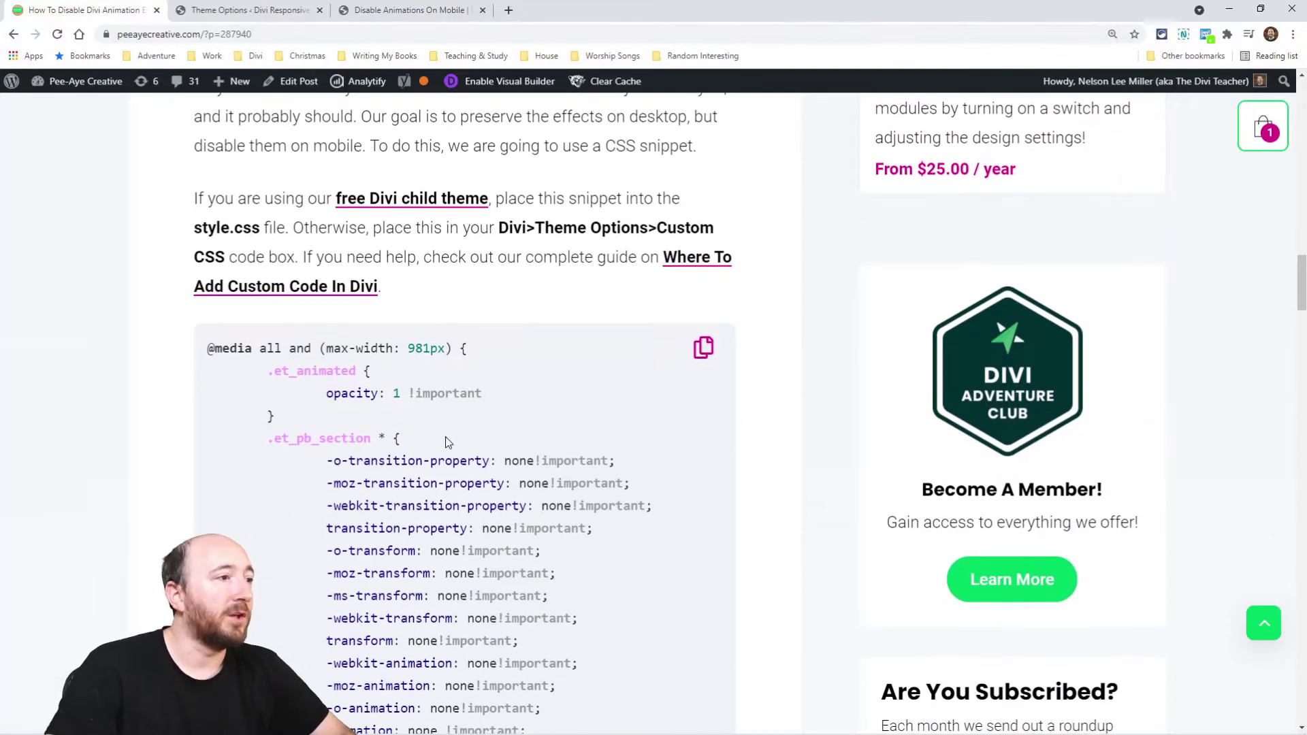
{"action": "scroll", "coordinate": [452, 325], "scroll_direction": "down", "scroll_amount": 3}
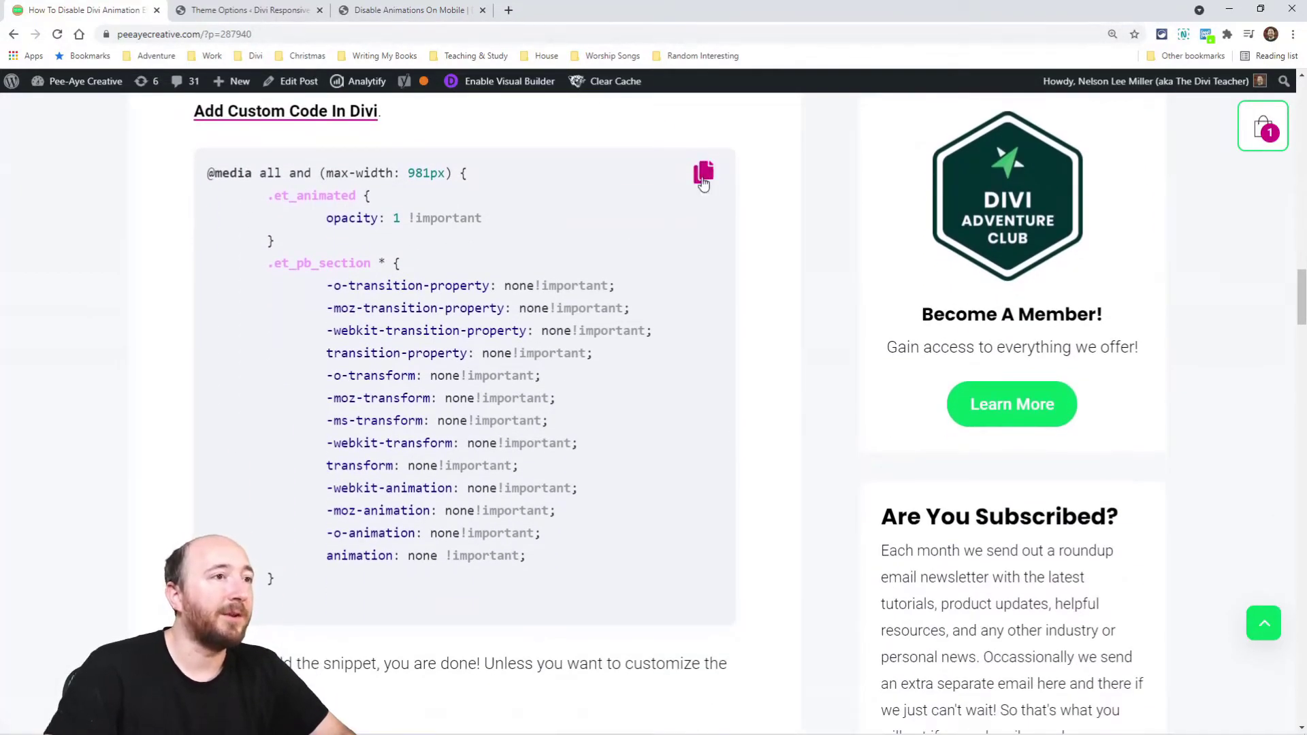
{"action": "left_click", "coordinate": [703, 172]}
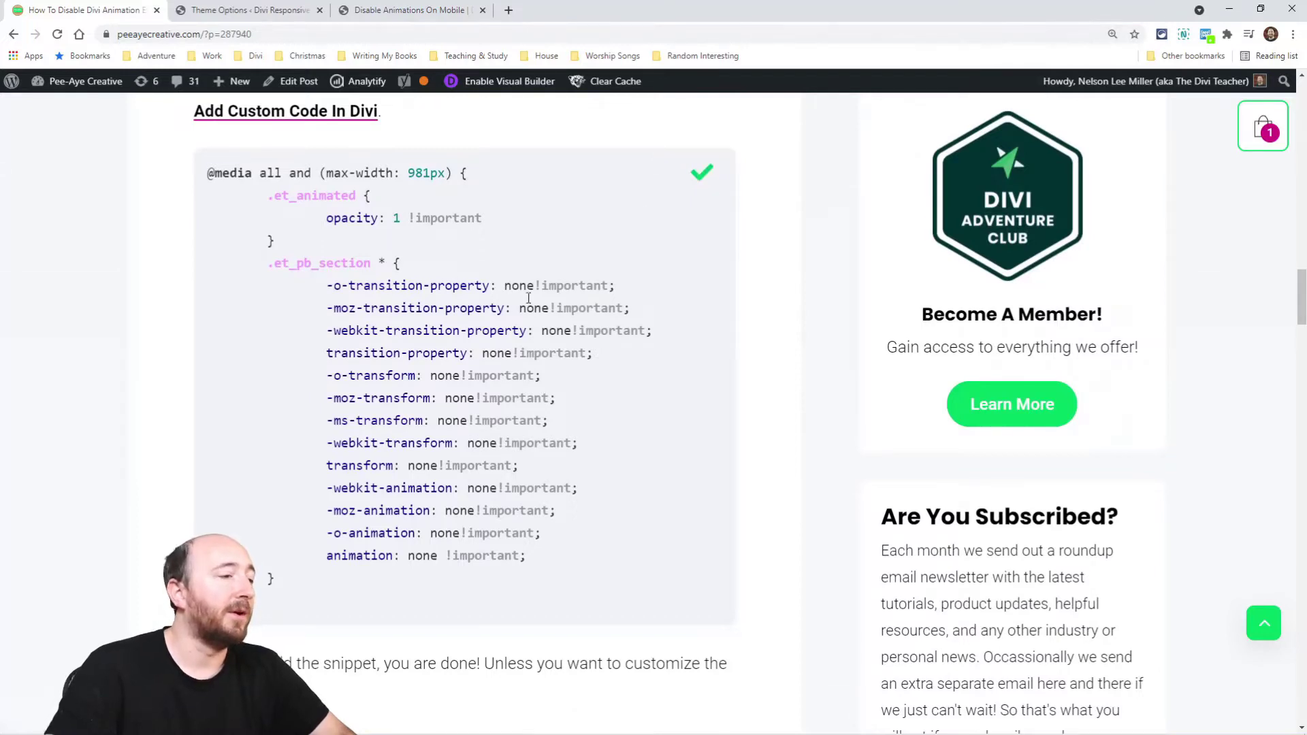
{"action": "left_click_drag", "start_coordinate": [279, 580], "coordinate": [188, 181]}
{"action": "left_click", "coordinate": [243, 182]}
{"action": "triple_click", "coordinate": [244, 178]}
{"action": "left_click", "coordinate": [314, 194]}
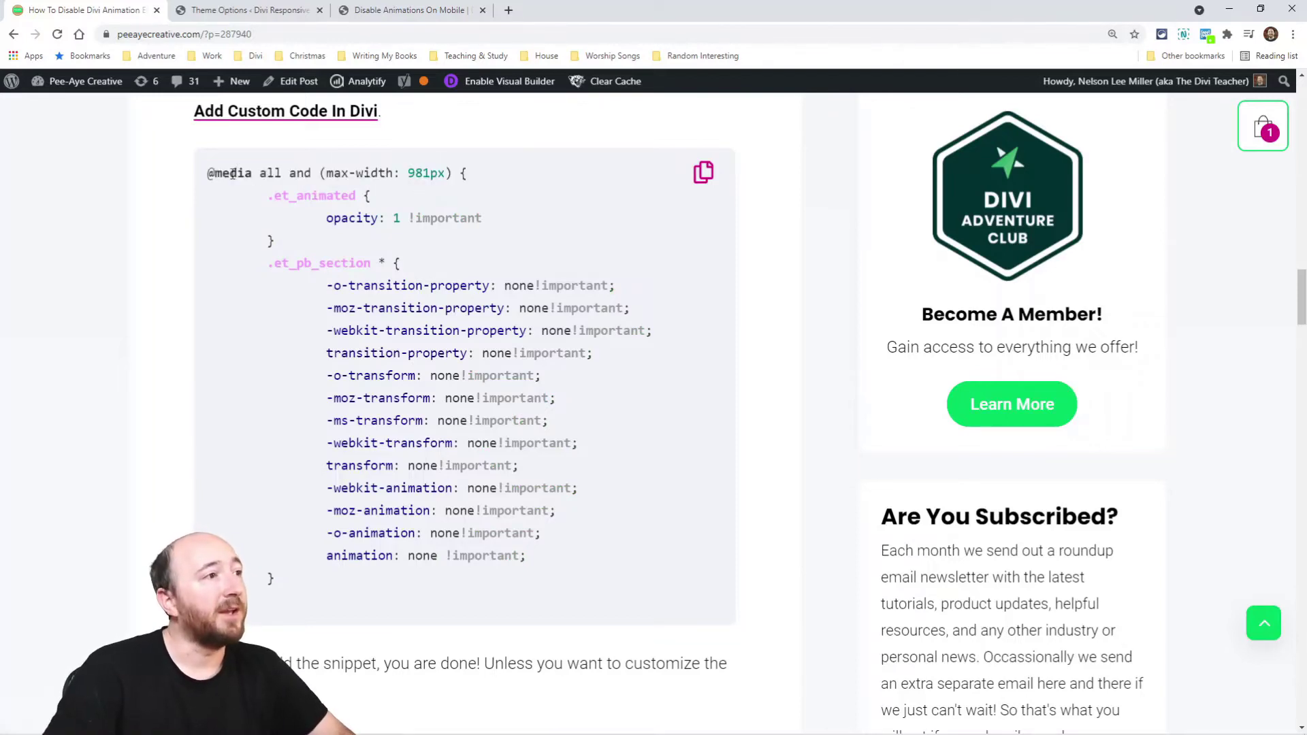
{"action": "left_click_drag", "start_coordinate": [333, 175], "coordinate": [470, 175]}
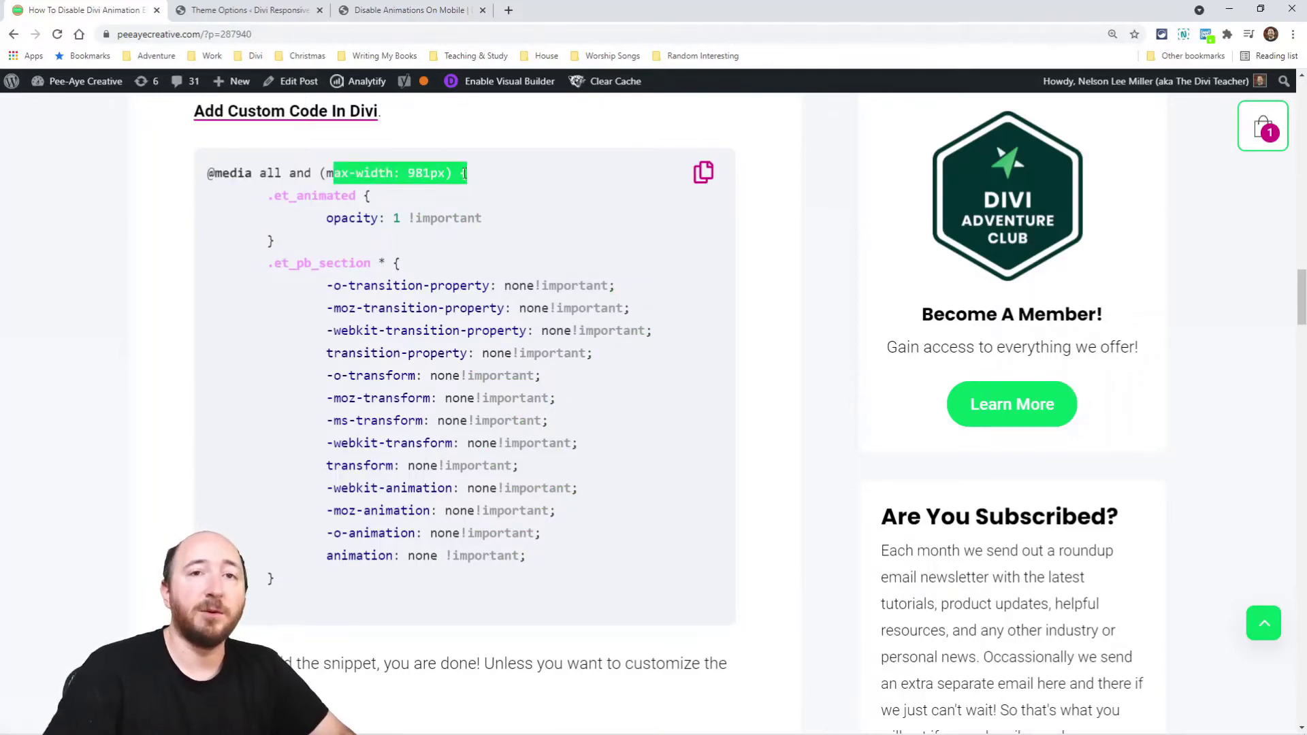
{"action": "left_click", "coordinate": [419, 182]}
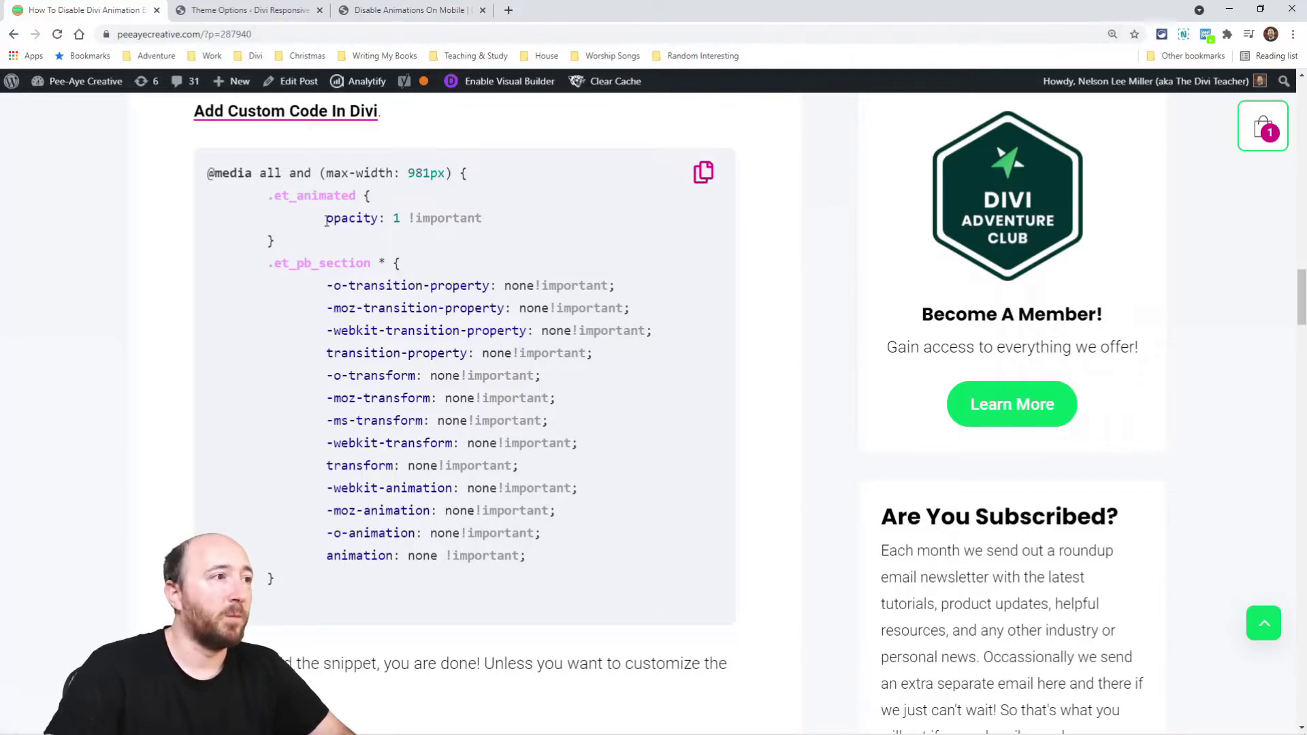
Highlight the opacity, transition, transform and animation rules, then show Theme Options General settings.
{"action": "left_click_drag", "start_coordinate": [326, 218], "coordinate": [392, 209]}
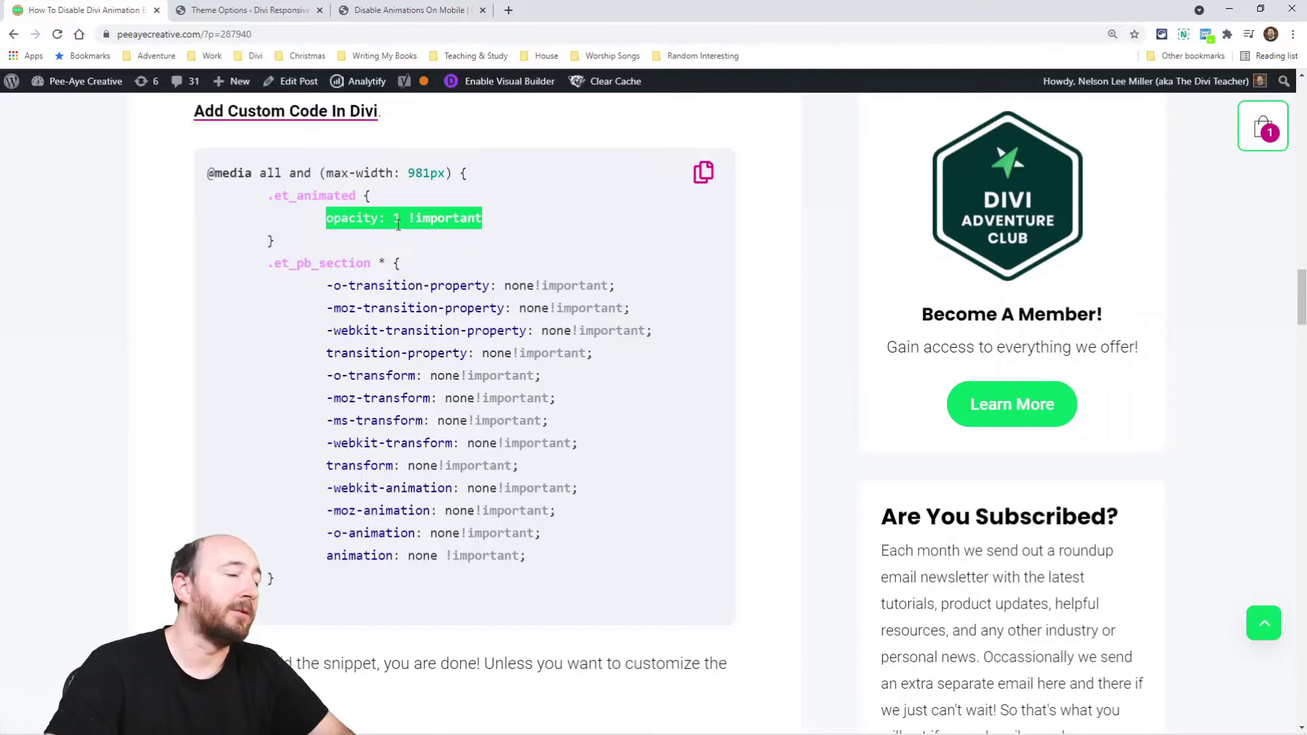
{"action": "left_click", "coordinate": [409, 219]}
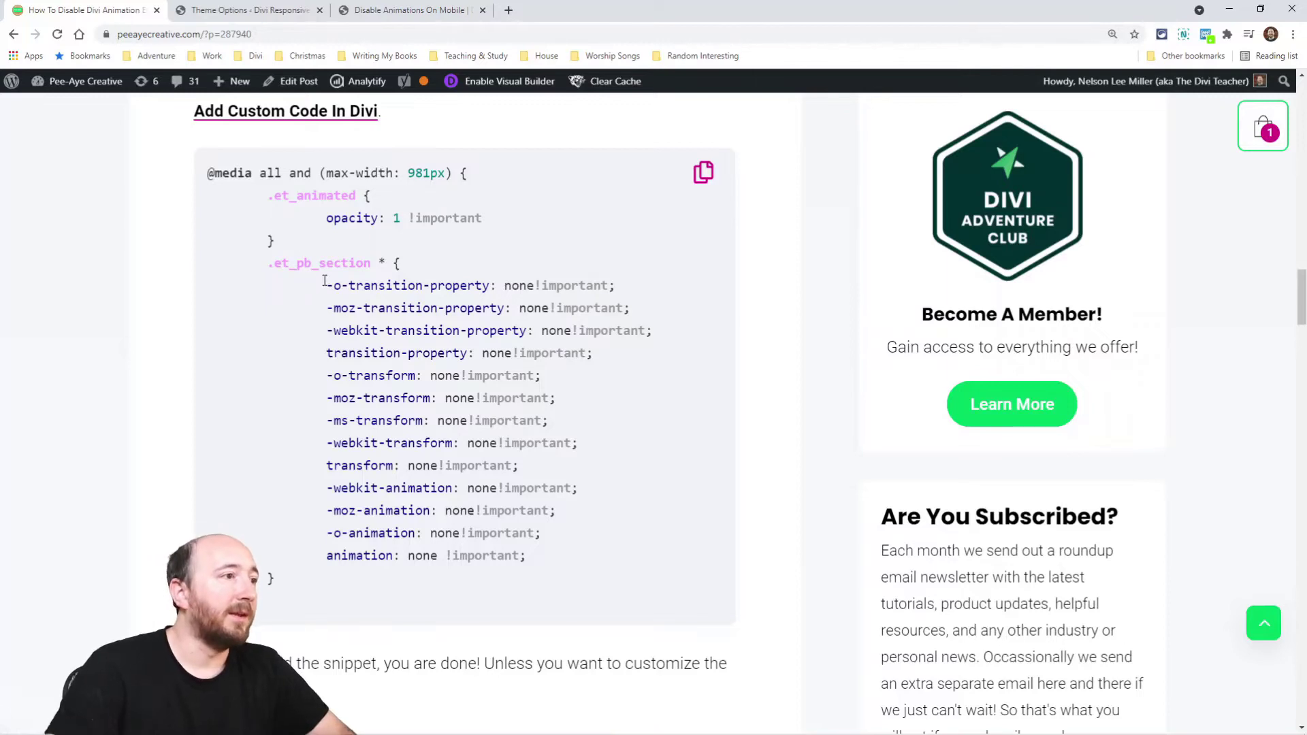
{"action": "left_click_drag", "start_coordinate": [325, 282], "coordinate": [549, 557]}
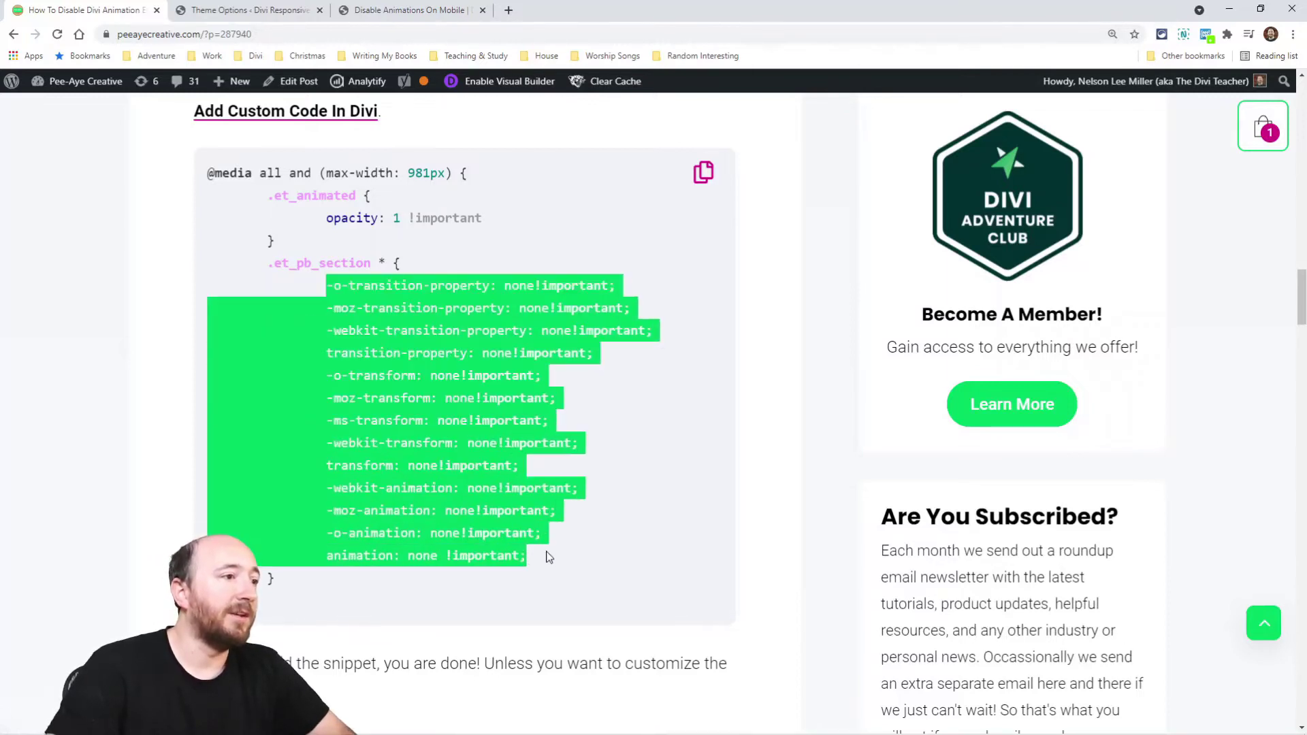
{"action": "left_click", "coordinate": [489, 420]}
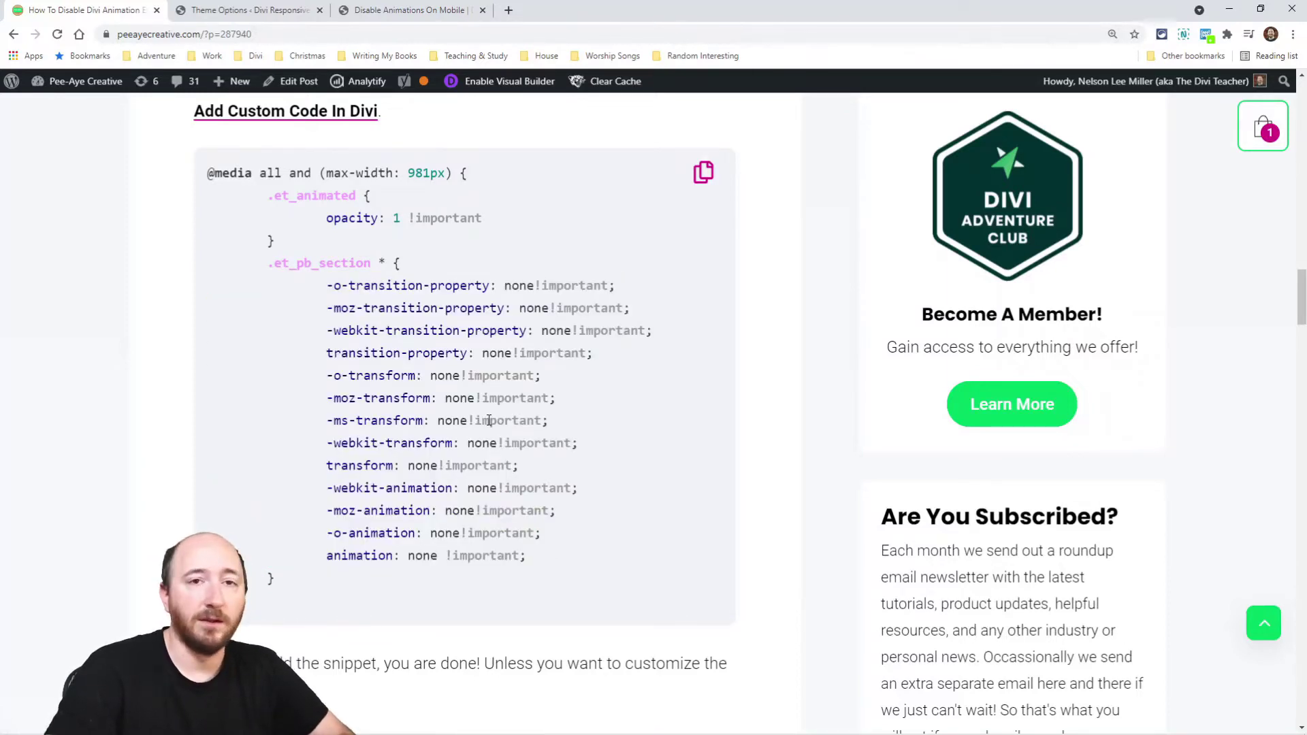
{"action": "left_click", "coordinate": [219, 11]}
{"action": "left_click", "coordinate": [170, 330]}
Paste the copied 981px snippet at the end of the Custom CSS field.
{"action": "scroll", "coordinate": [280, 395], "scroll_direction": "down", "scroll_amount": 10}
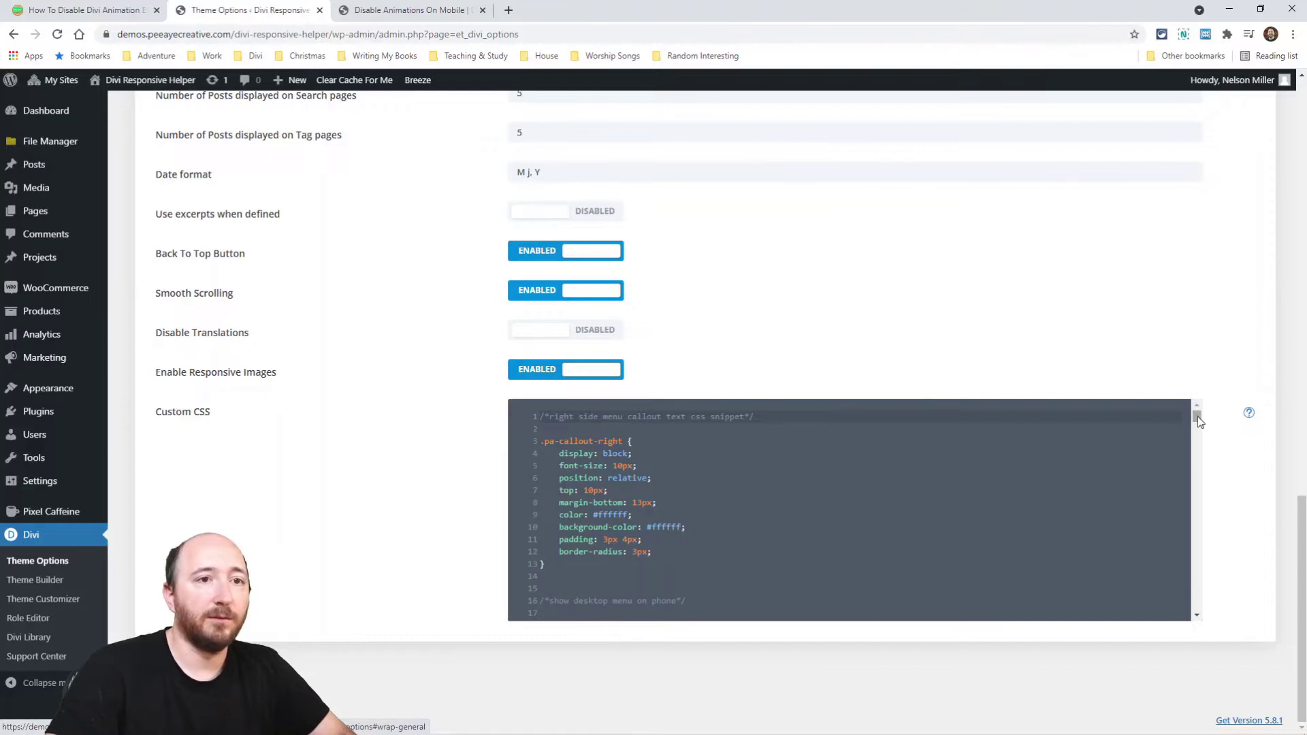
{"action": "left_click_drag", "start_coordinate": [1197, 417], "coordinate": [1198, 603]}
{"action": "left_click", "coordinate": [606, 606]}
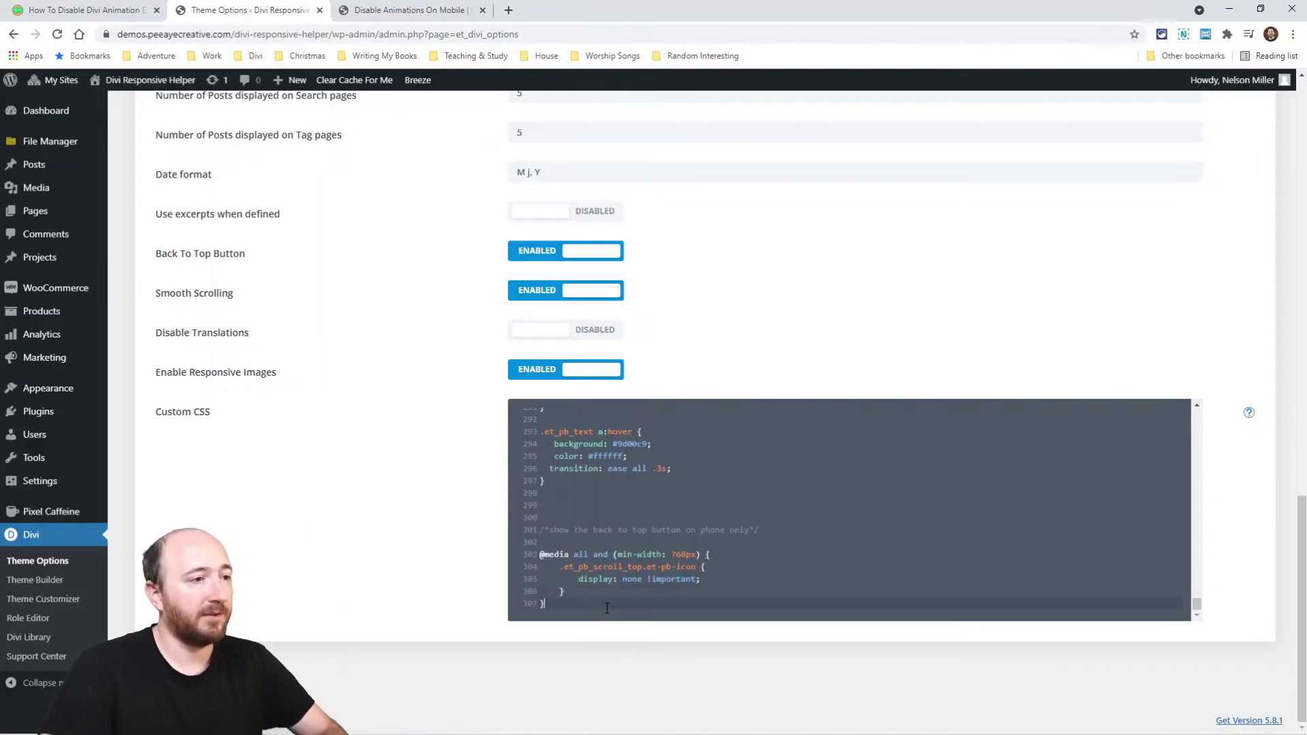
{"action": "key", "text": "ctrl+v"}
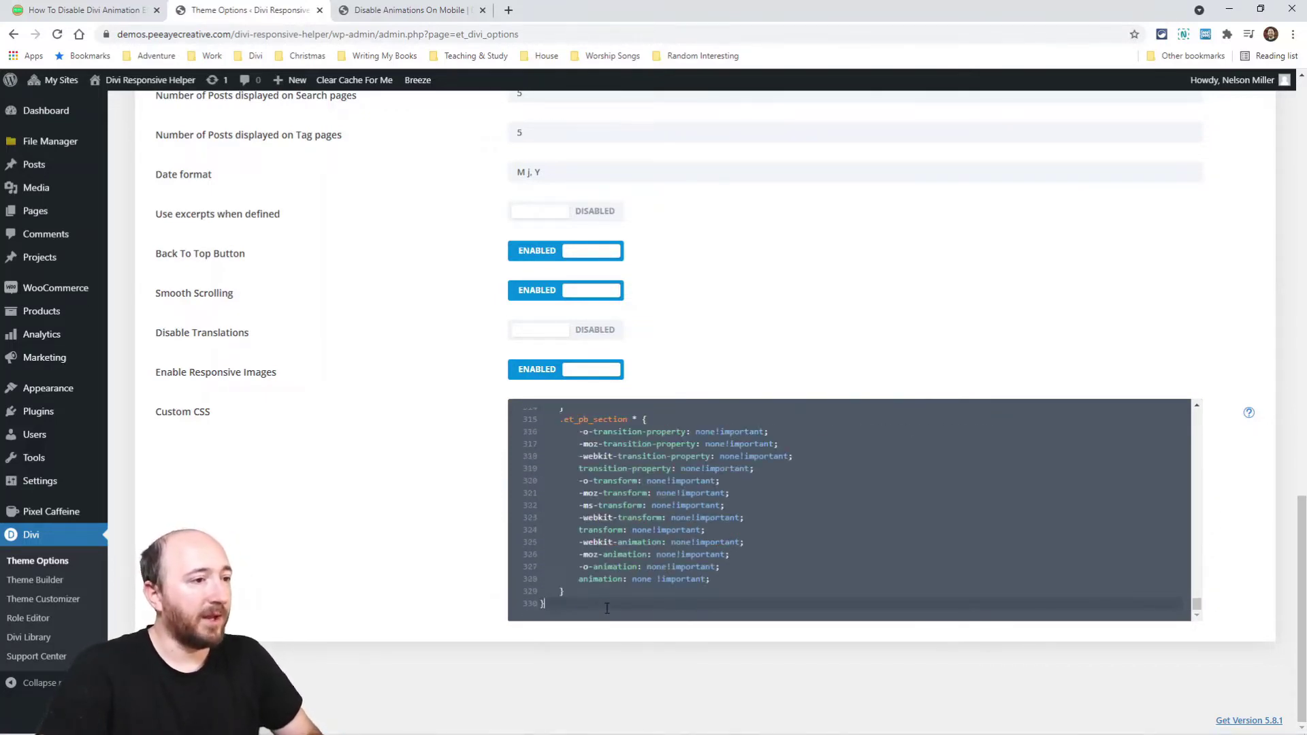
{"action": "scroll", "coordinate": [571, 558], "scroll_direction": "up", "scroll_amount": 3}
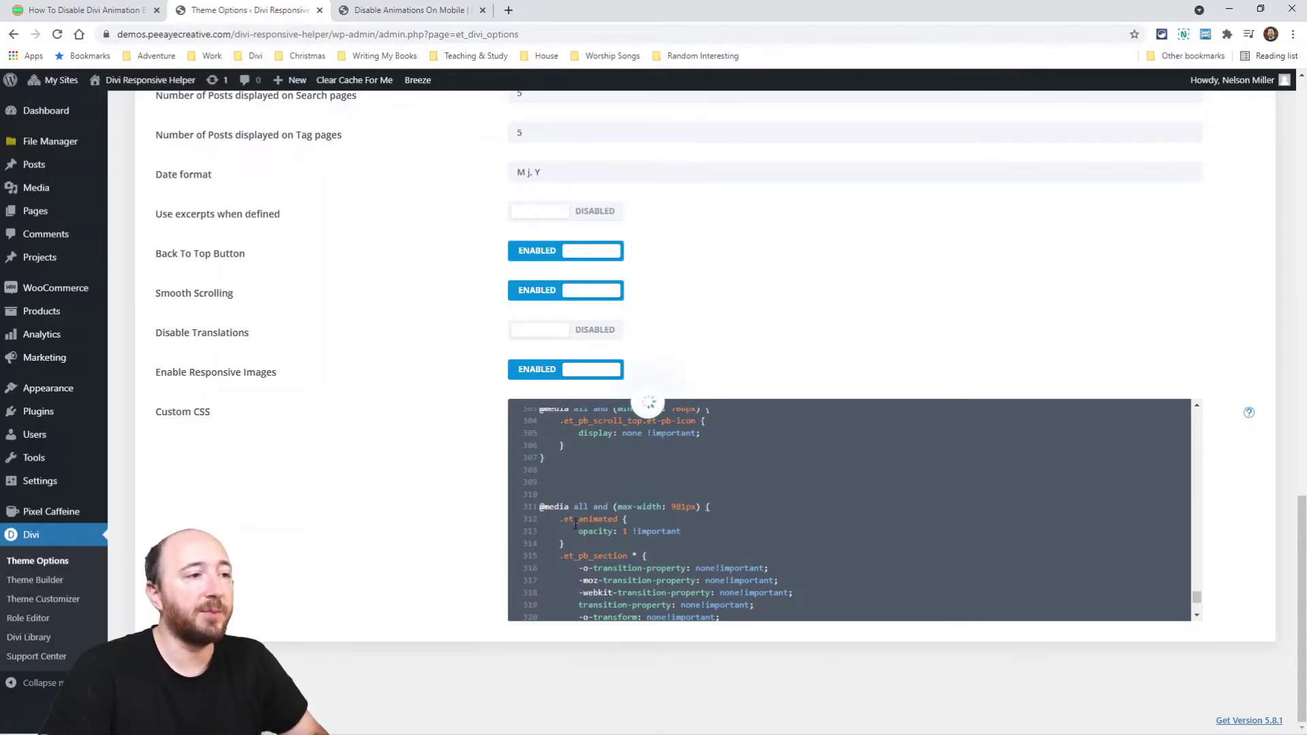
Back in the article, highlight the snippet's .et_pb_section selector.
{"action": "left_click", "coordinate": [92, 9]}
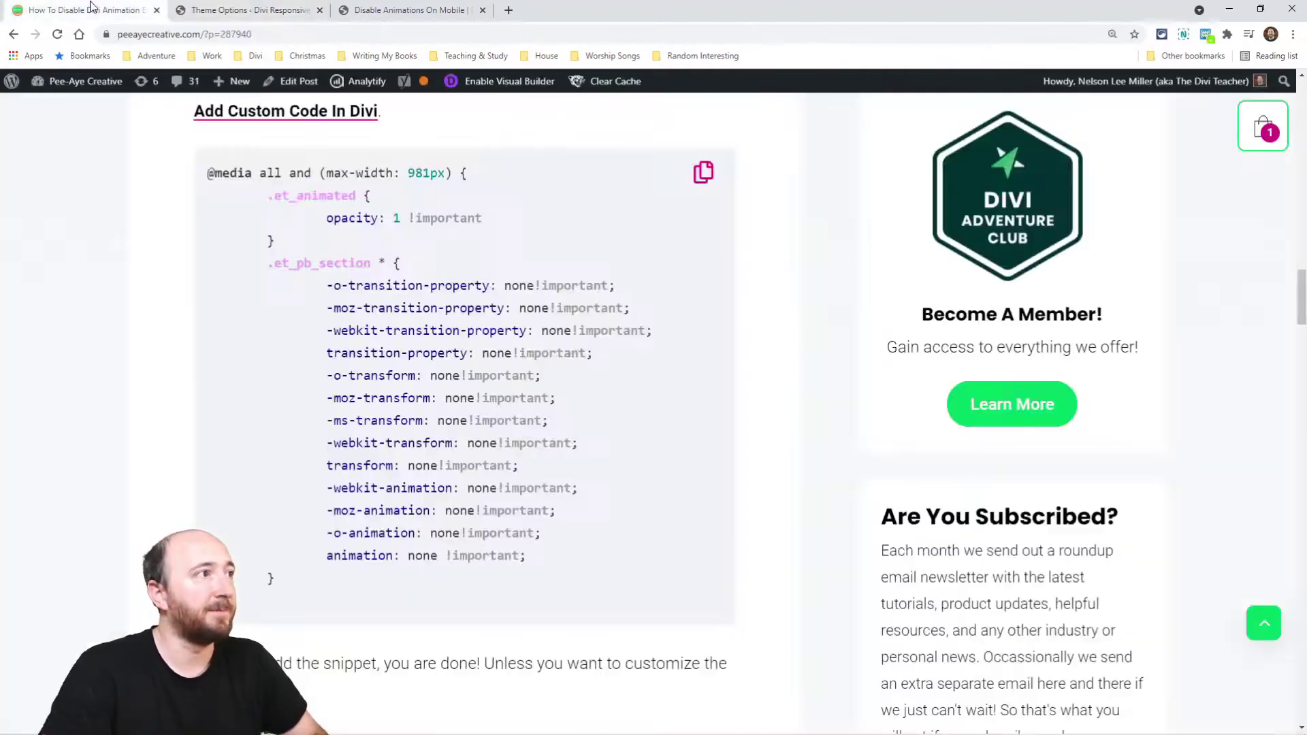
{"action": "left_click_drag", "start_coordinate": [263, 266], "coordinate": [368, 264]}
{"action": "left_click", "coordinate": [376, 269]}
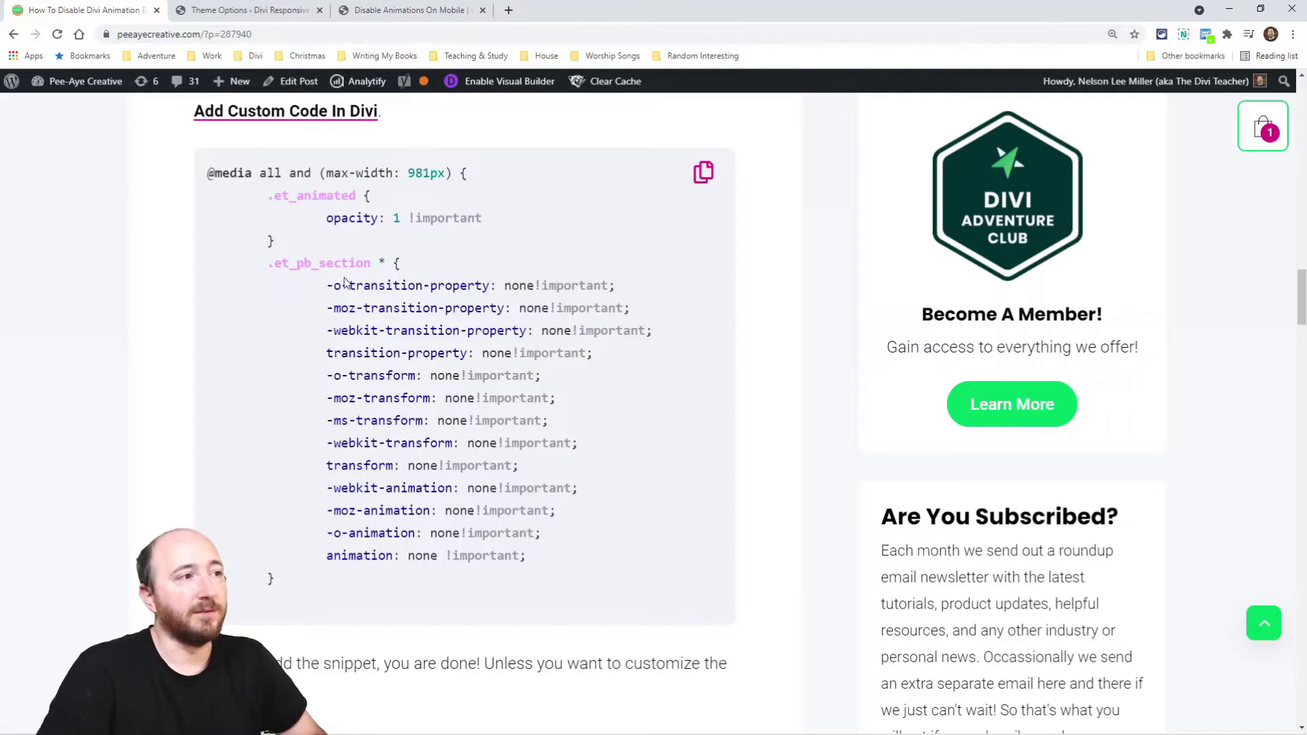
Preview the demo page at mobile width with DevTools' device toolbar, then close DevTools.
{"action": "left_click", "coordinate": [370, 15]}
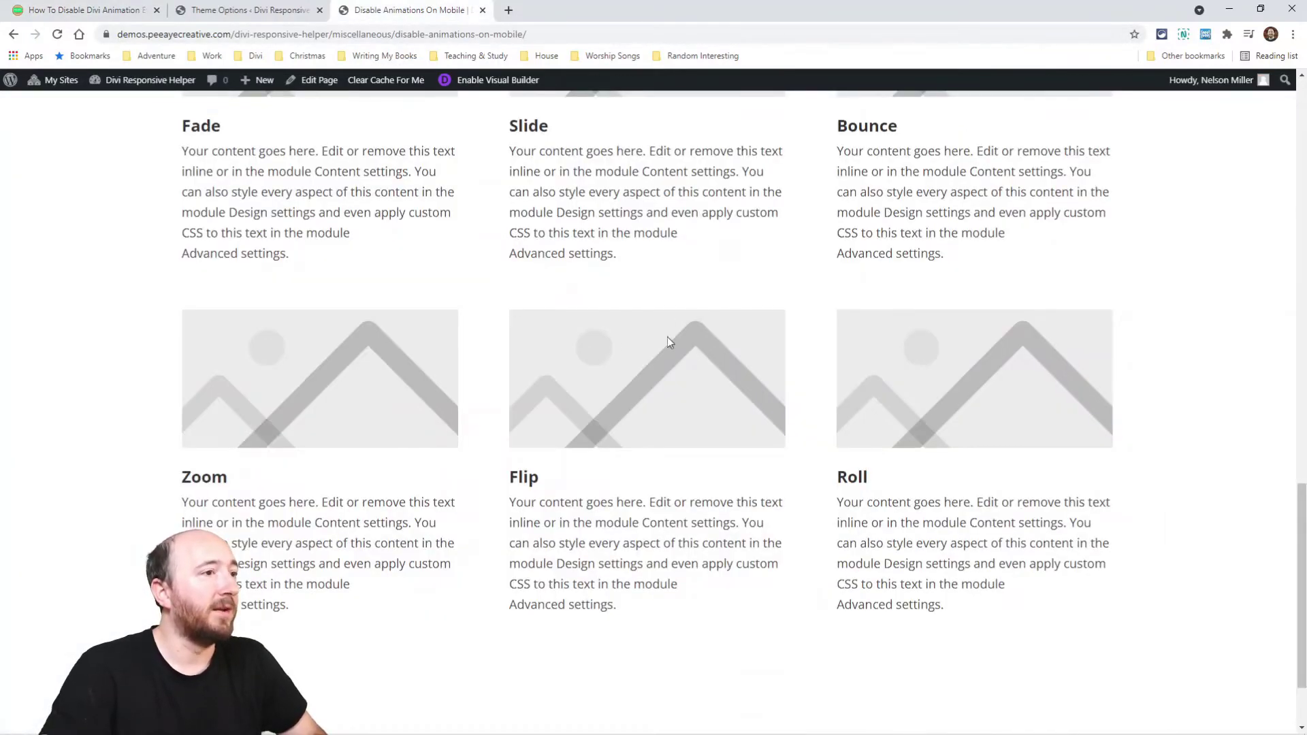
{"action": "right_click", "coordinate": [521, 295]}
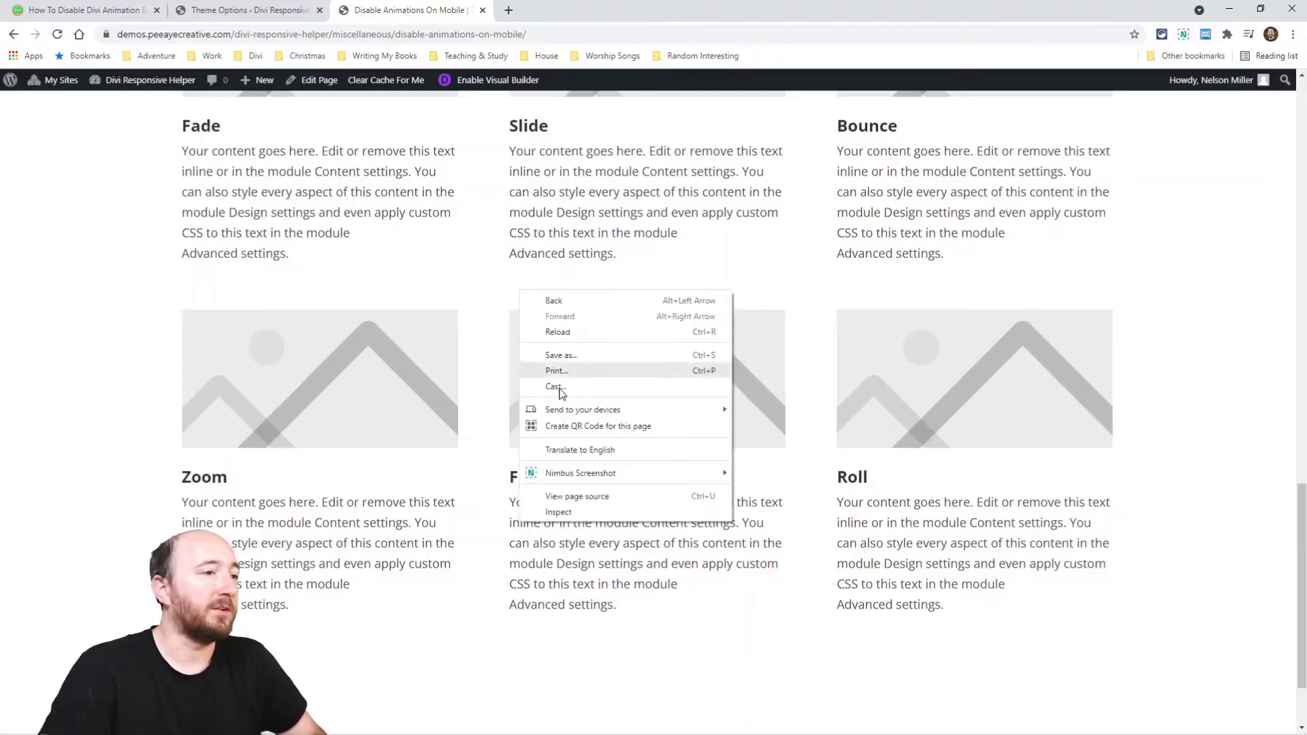
{"action": "left_click", "coordinate": [559, 503]}
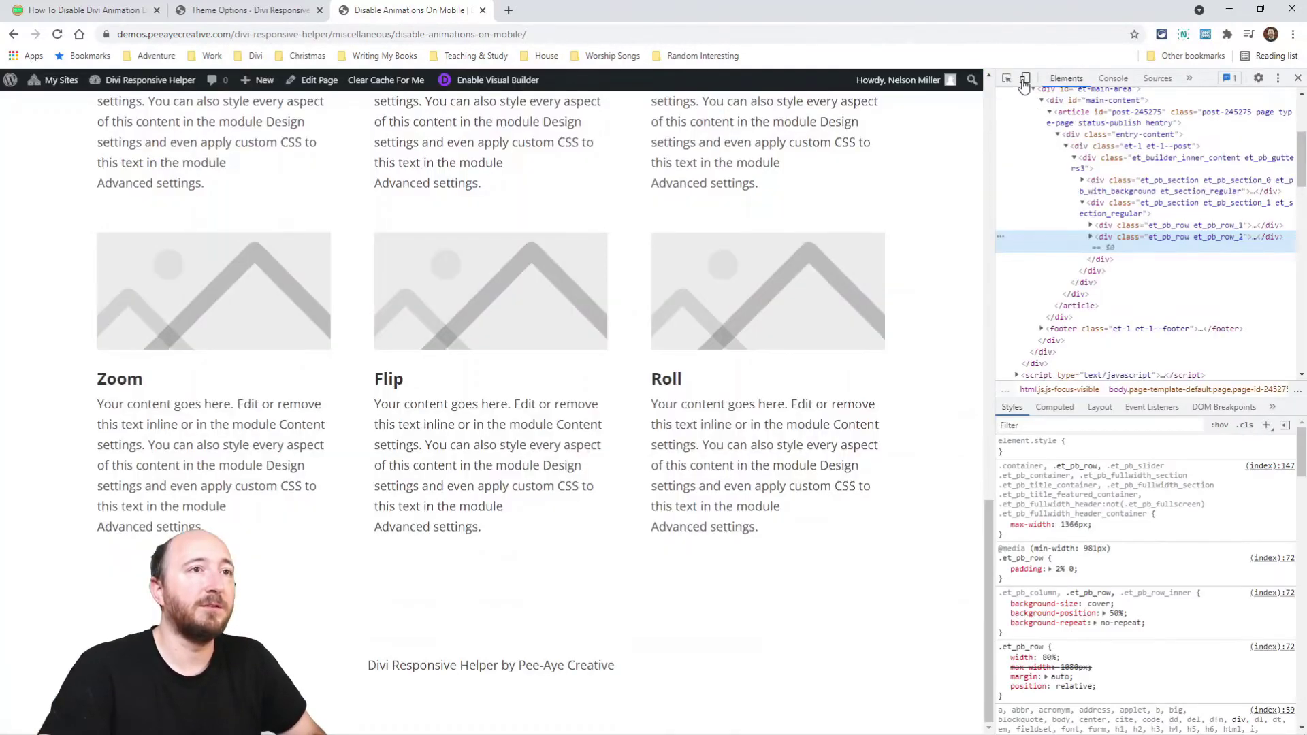
{"action": "key", "text": "ctrl+shift+m"}
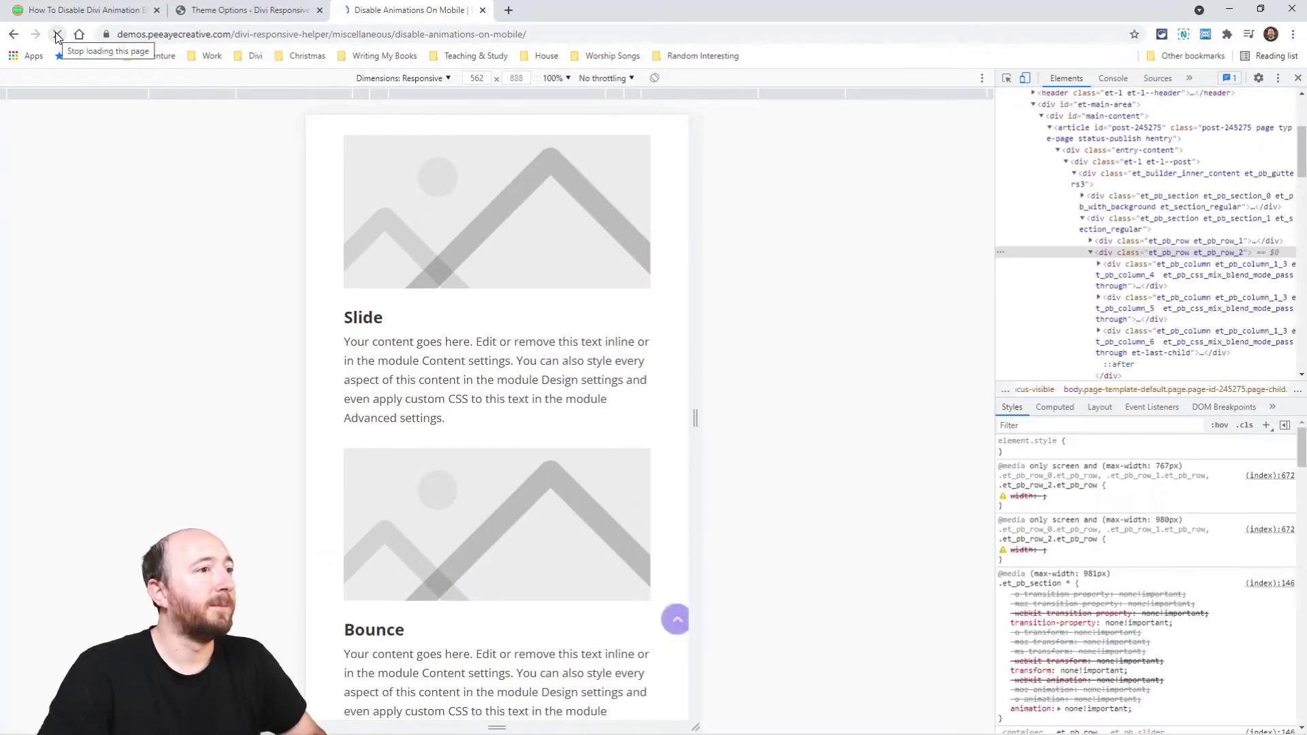
{"action": "left_click", "coordinate": [1299, 81]}
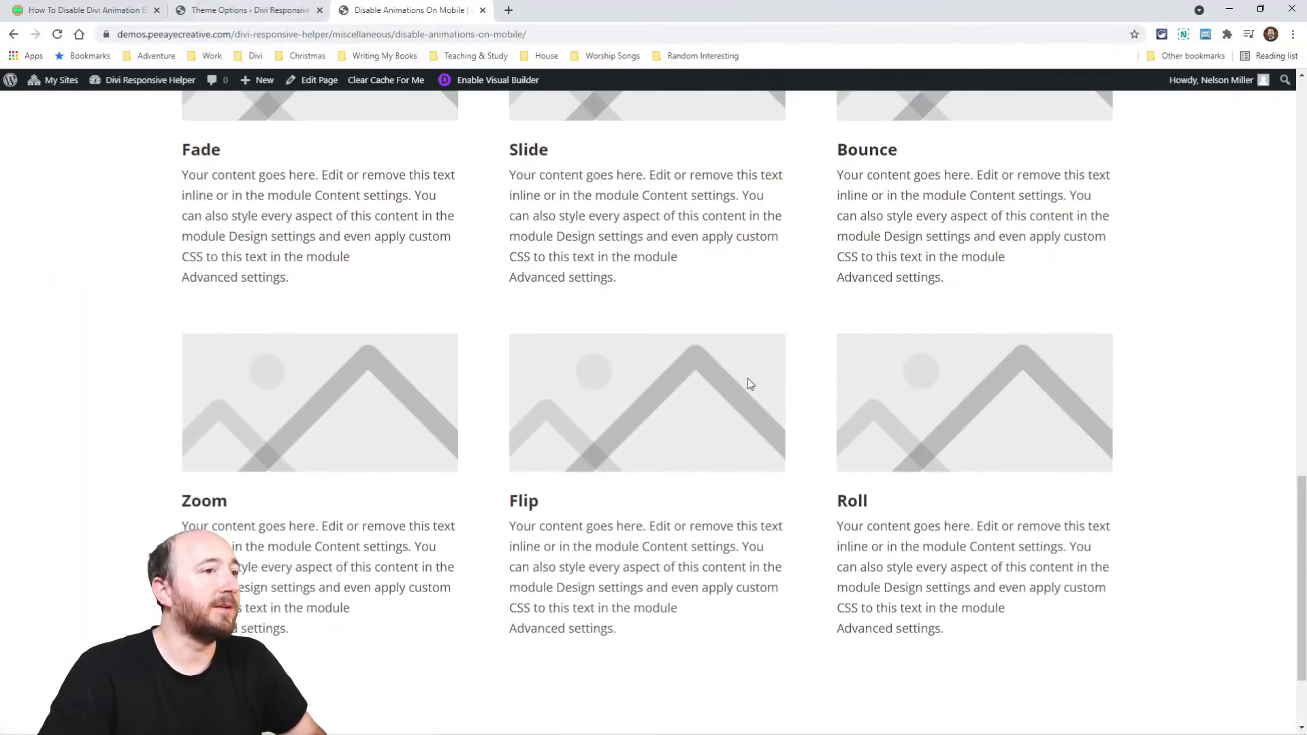
{"action": "scroll", "coordinate": [794, 401], "scroll_direction": "up", "scroll_amount": 4}
{"action": "scroll", "coordinate": [817, 408], "scroll_direction": "down", "scroll_amount": 5}
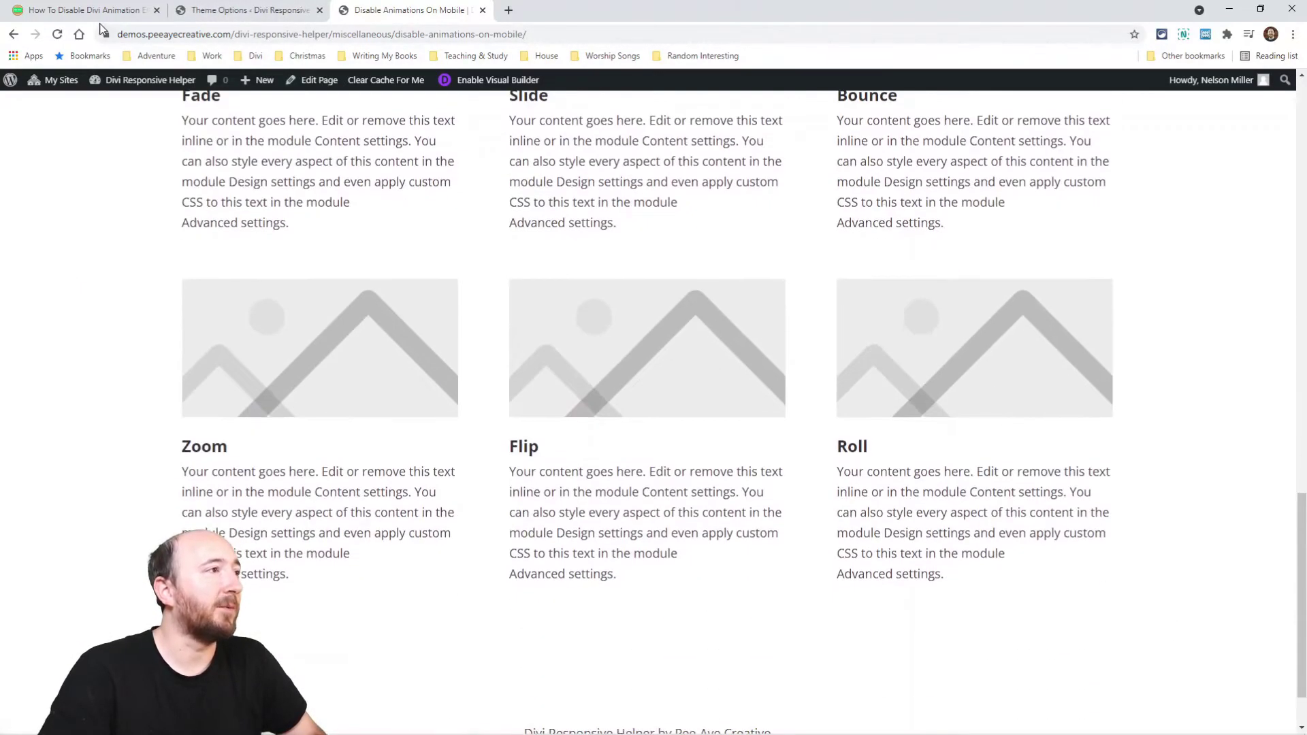
Save the Theme Options Custom CSS containing the new snippet with Ctrl+S.
{"action": "left_click", "coordinate": [204, 12]}
{"action": "scroll", "coordinate": [593, 500], "scroll_direction": "up", "scroll_amount": 2}
{"action": "scroll", "coordinate": [593, 500], "scroll_direction": "down", "scroll_amount": 3}
{"action": "scroll", "coordinate": [593, 503], "scroll_direction": "up", "scroll_amount": 3}
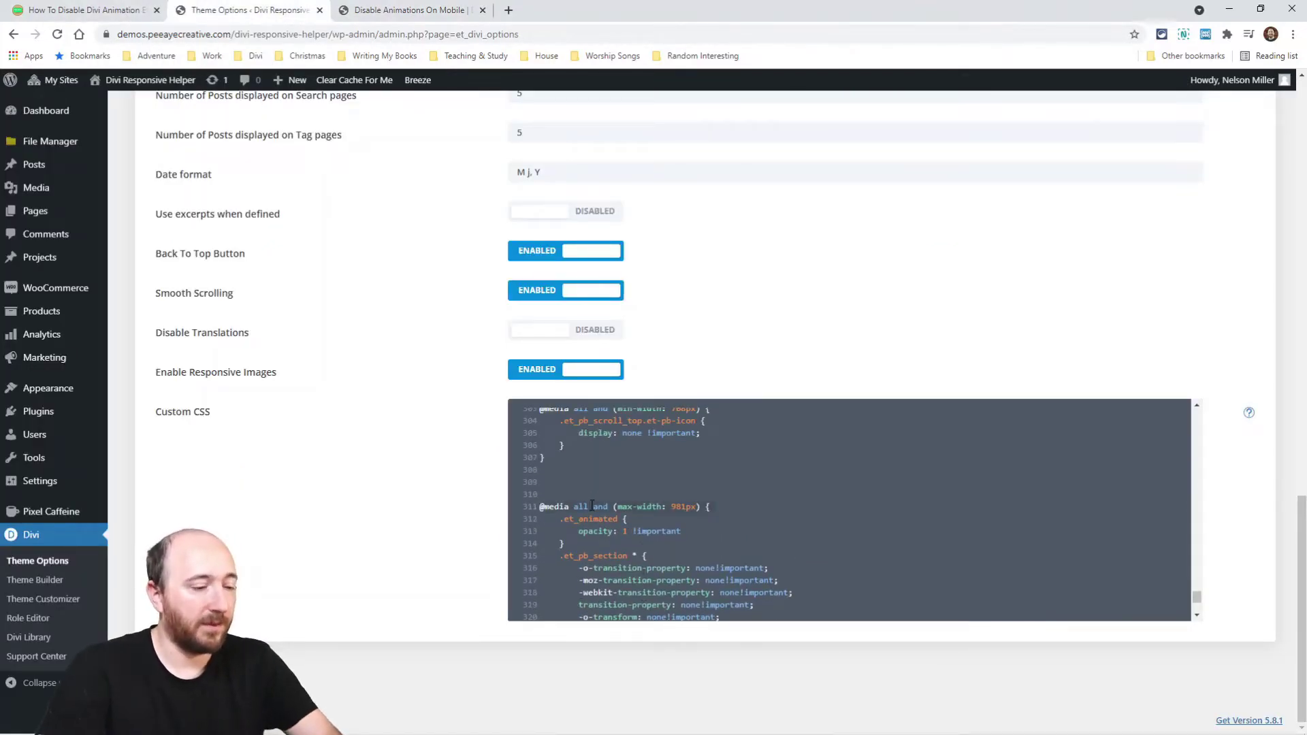
{"action": "scroll", "coordinate": [657, 563], "scroll_direction": "down", "scroll_amount": 3}
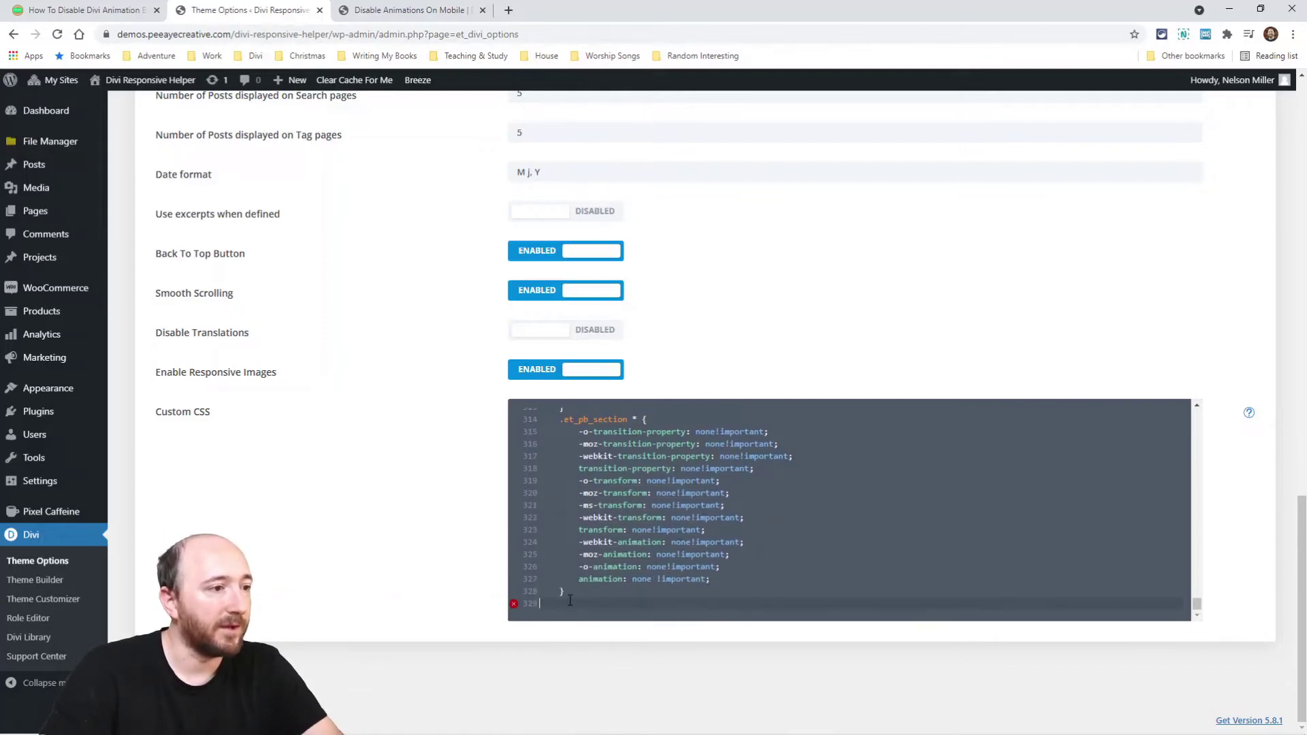
{"action": "key", "text": "ctrl+s"}
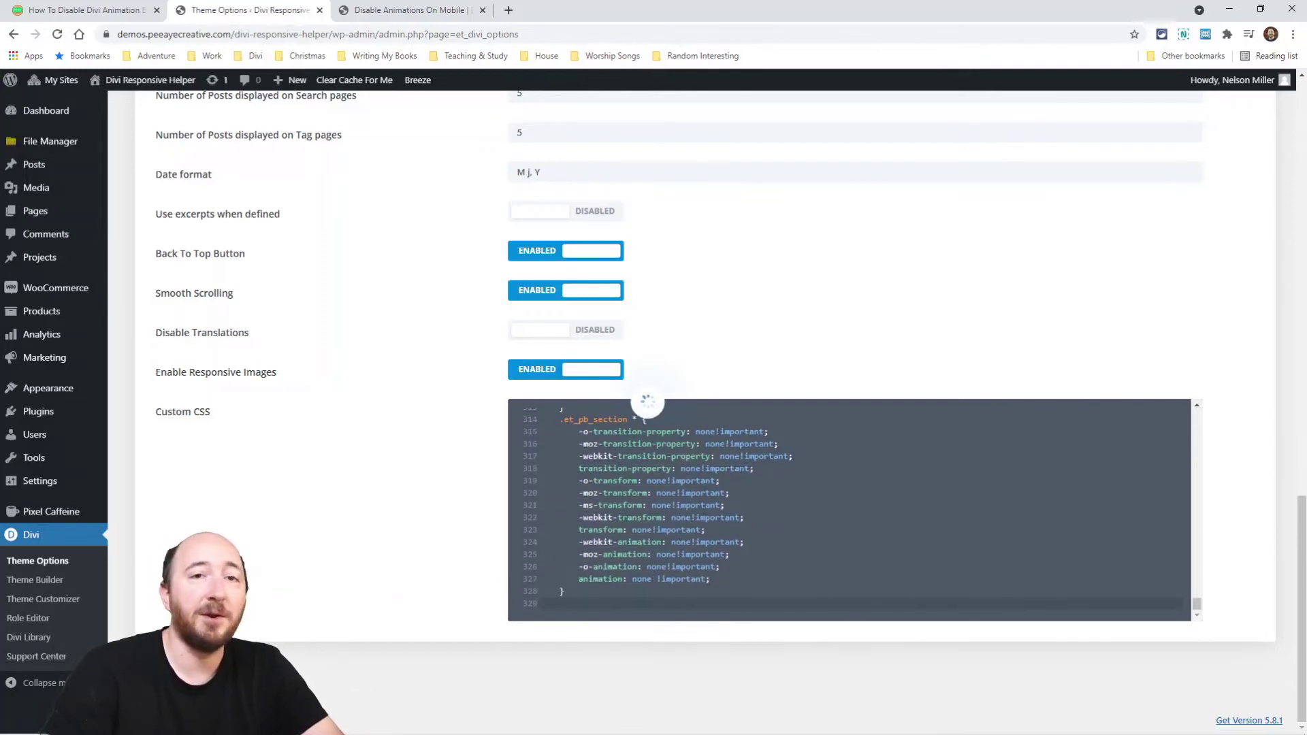
Reload the demo page to test the snippet on the Fade, Slide and Bounce blurbs.
{"action": "left_click", "coordinate": [385, 11]}
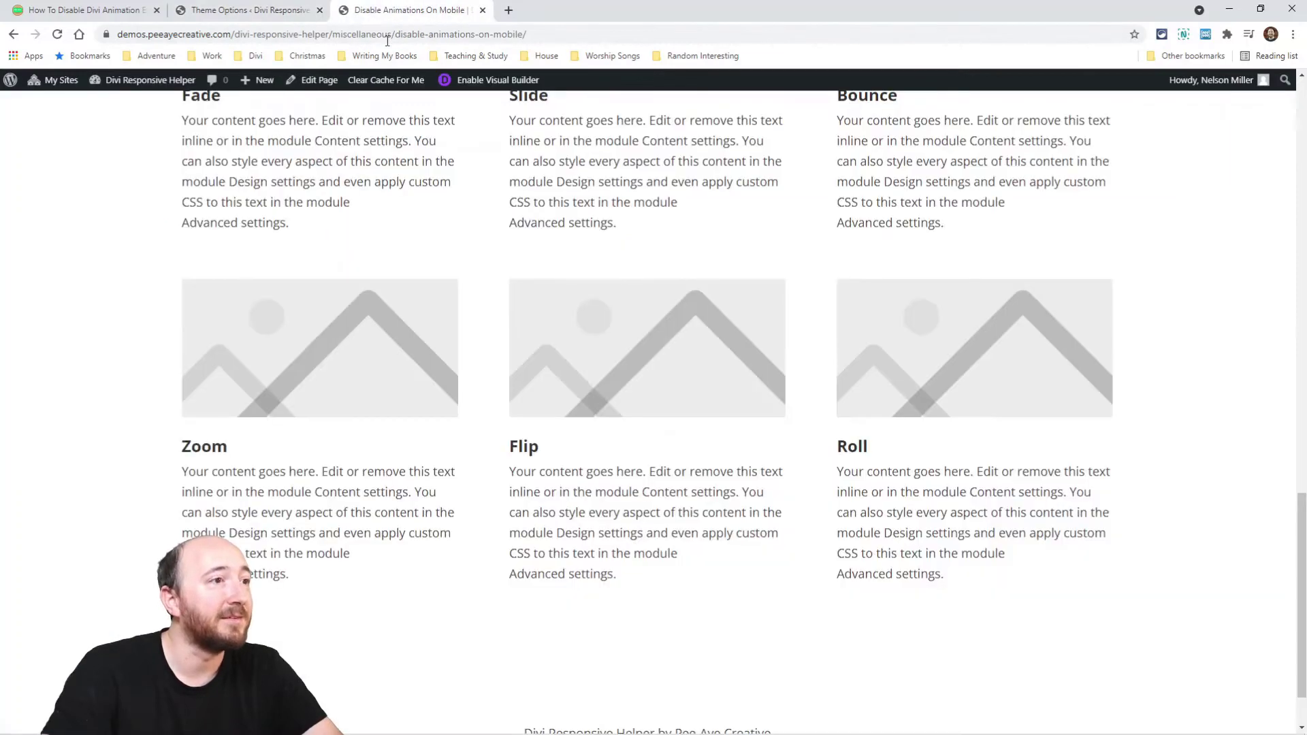
{"action": "left_click", "coordinate": [57, 34]}
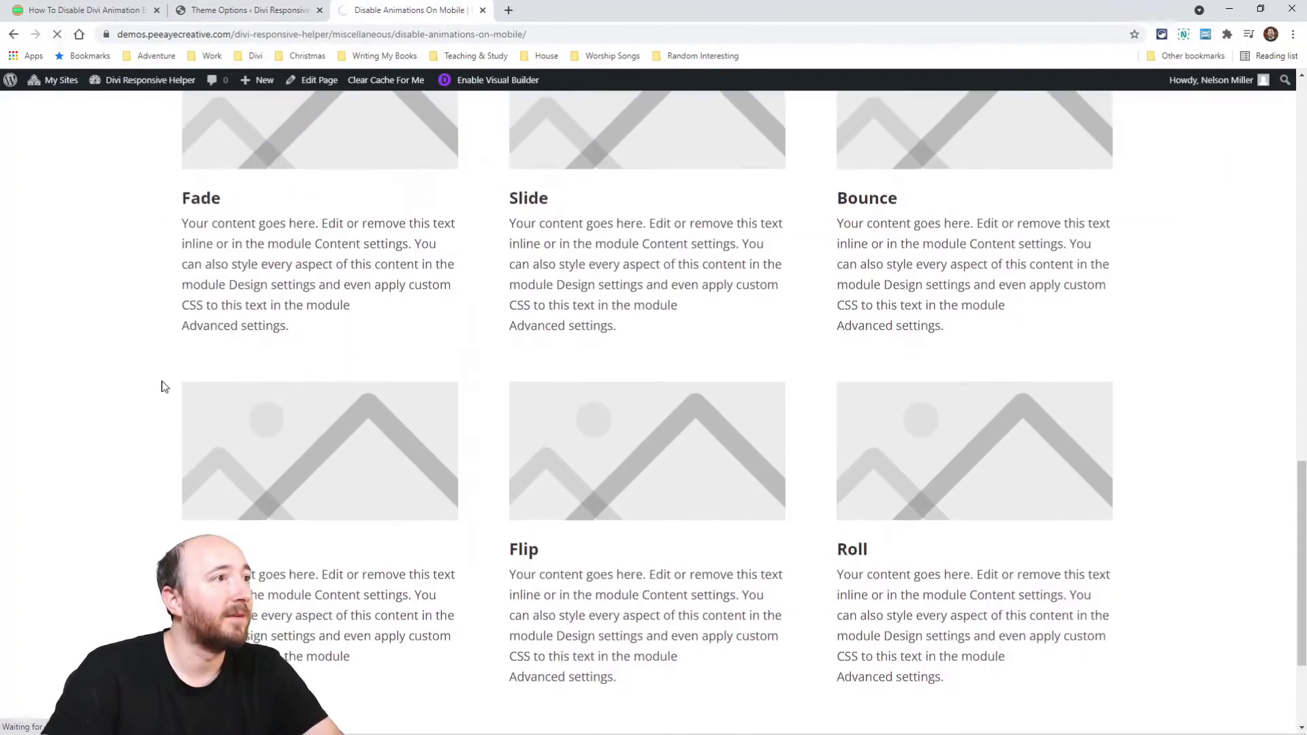
{"action": "scroll", "coordinate": [157, 398], "scroll_direction": "up", "scroll_amount": 3}
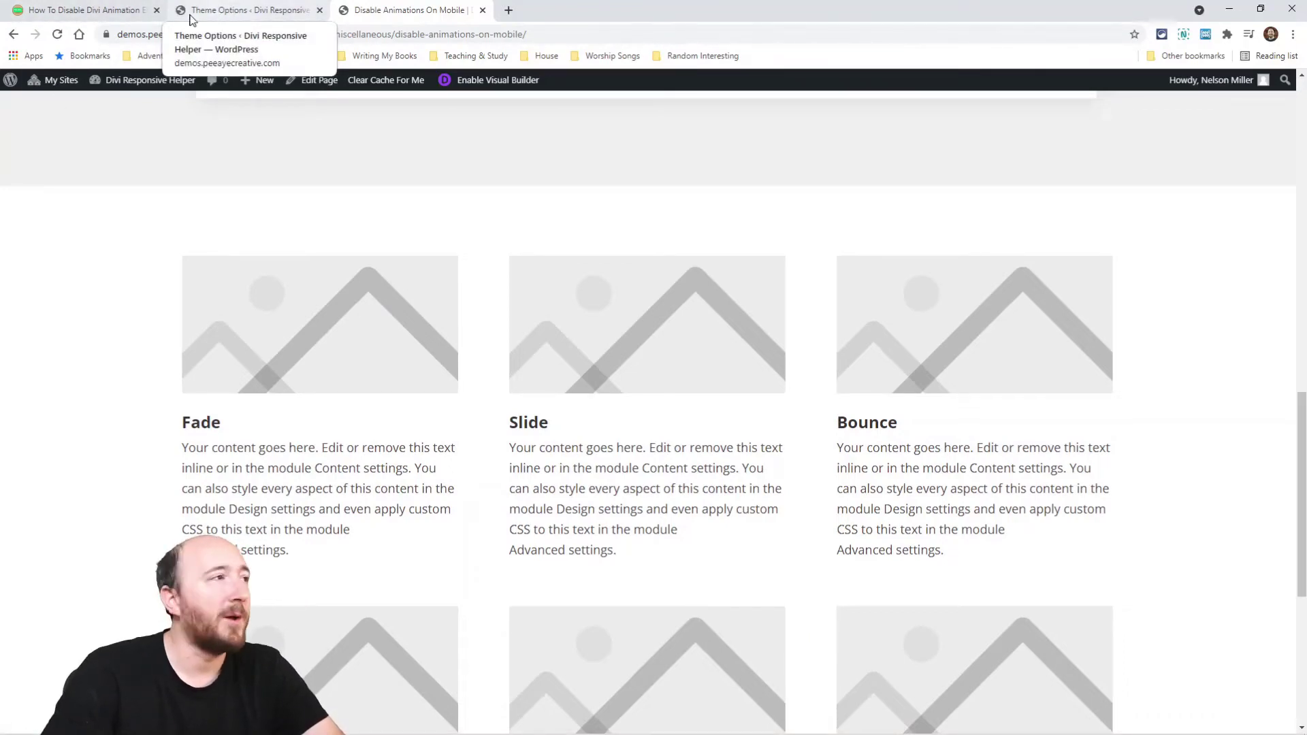
Review the tutorial article's instructions for the Divi Responsive Helper setting.
{"action": "left_click", "coordinate": [77, 17]}
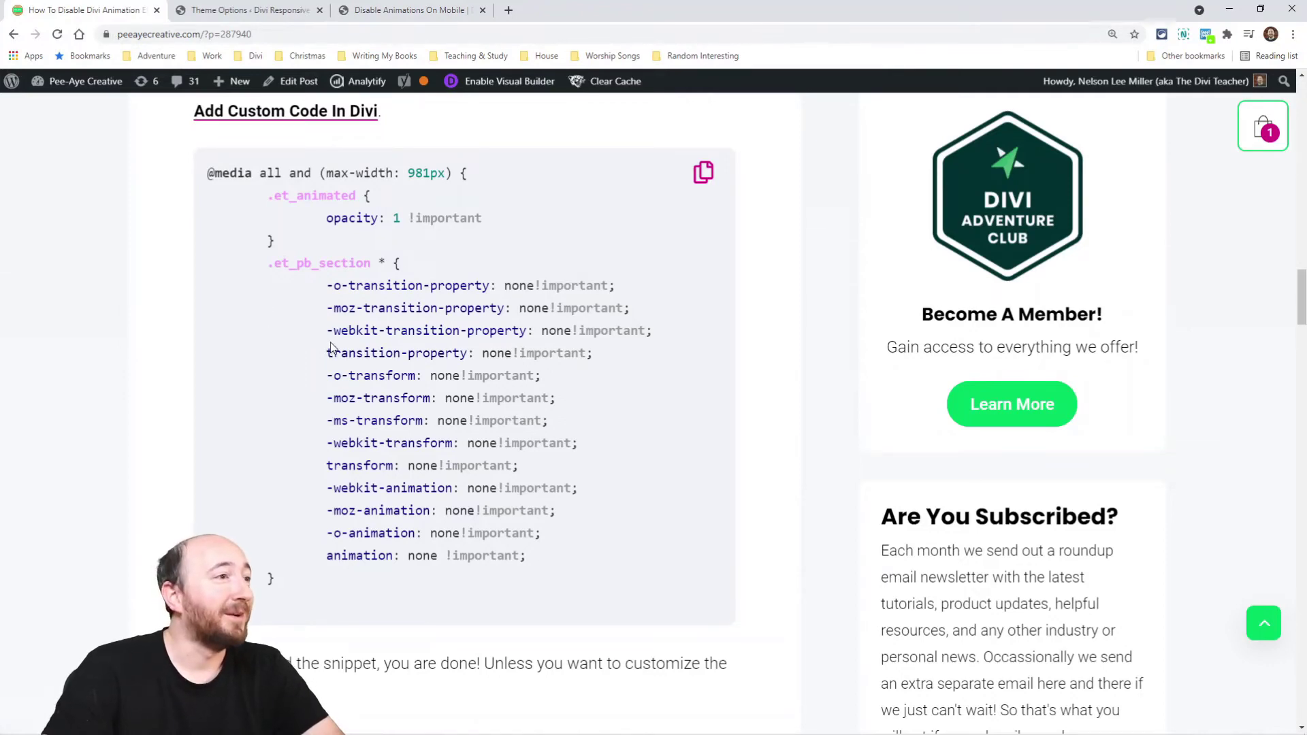
{"action": "scroll", "coordinate": [332, 347], "scroll_direction": "up", "scroll_amount": 6}
{"action": "scroll", "coordinate": [361, 381], "scroll_direction": "down", "scroll_amount": 15}
{"action": "scroll", "coordinate": [380, 383], "scroll_direction": "down", "scroll_amount": 5}
{"action": "scroll", "coordinate": [527, 376], "scroll_direction": "up", "scroll_amount": 4}
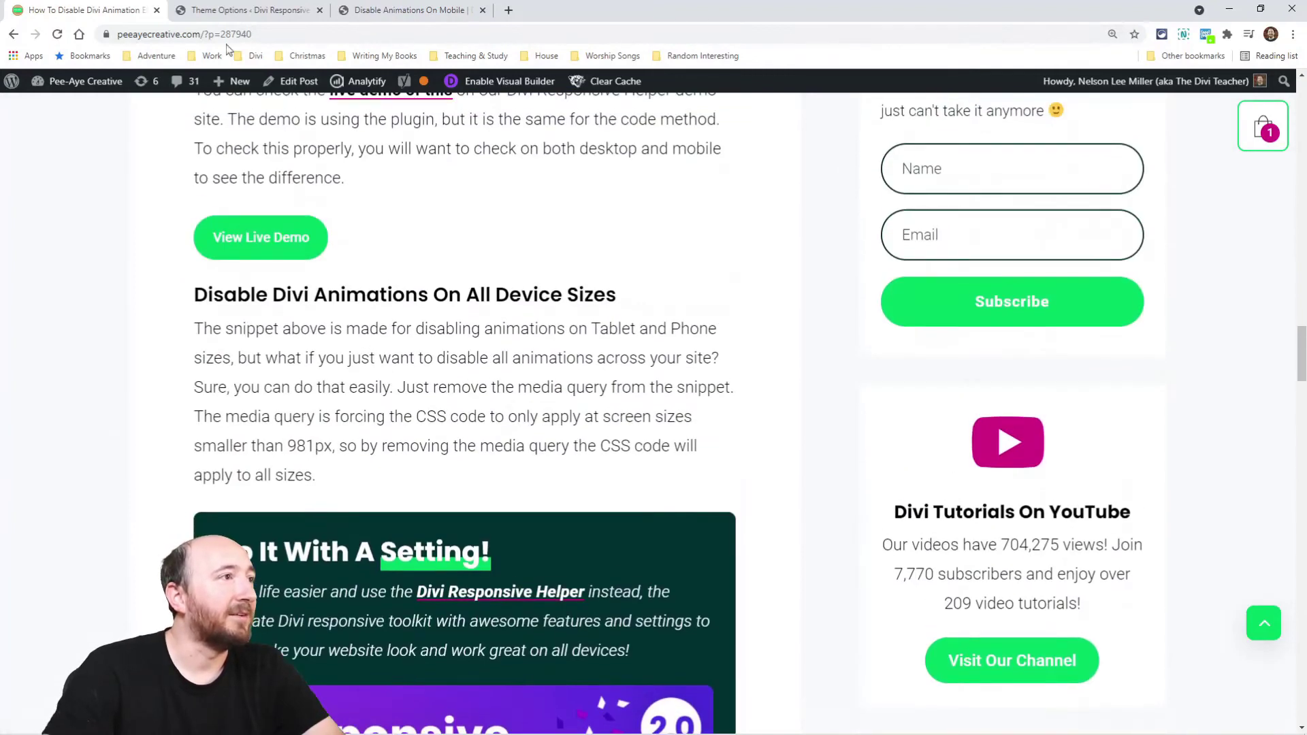
In Responsive Helper > Miscellaneous, keep Disable Hover Effects on and enable Disable Animations On Mobile.
{"action": "left_click", "coordinate": [230, 15]}
{"action": "scroll", "coordinate": [379, 406], "scroll_direction": "up", "scroll_amount": 20}
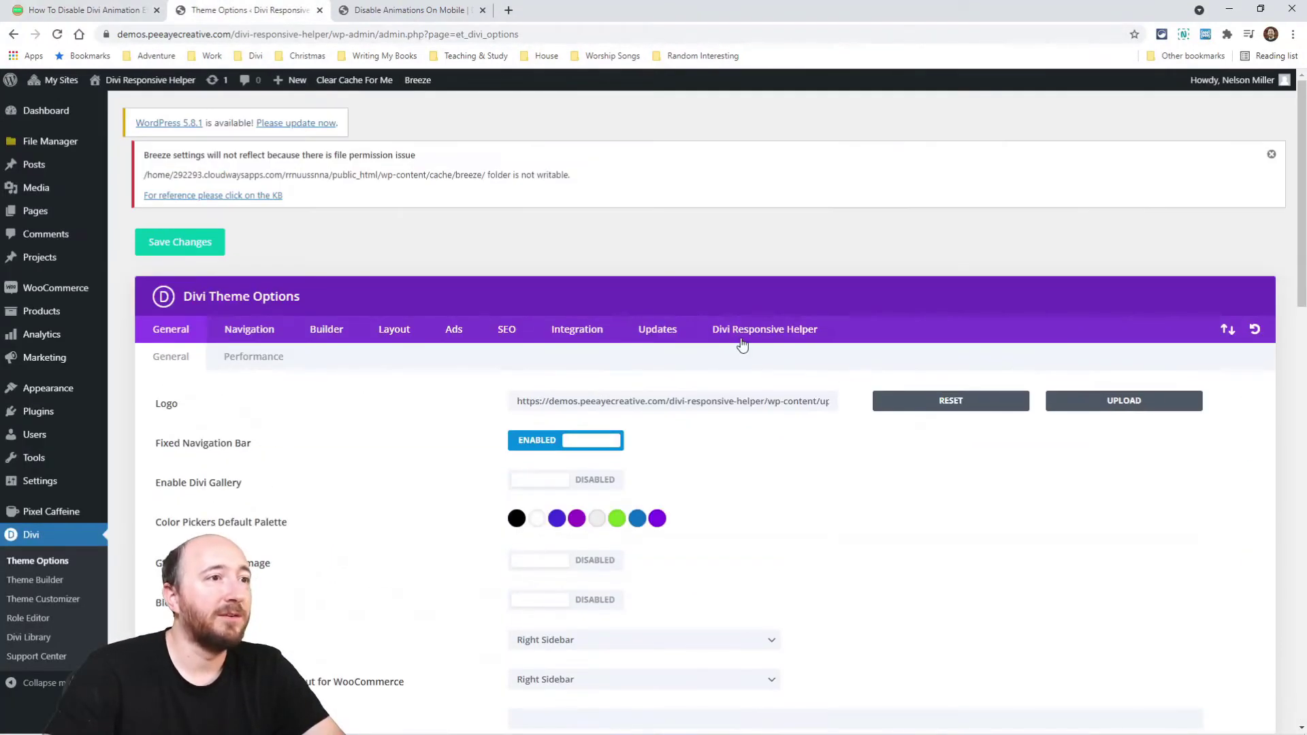
{"action": "left_click", "coordinate": [752, 332]}
{"action": "scroll", "coordinate": [329, 423], "scroll_direction": "down", "scroll_amount": 2}
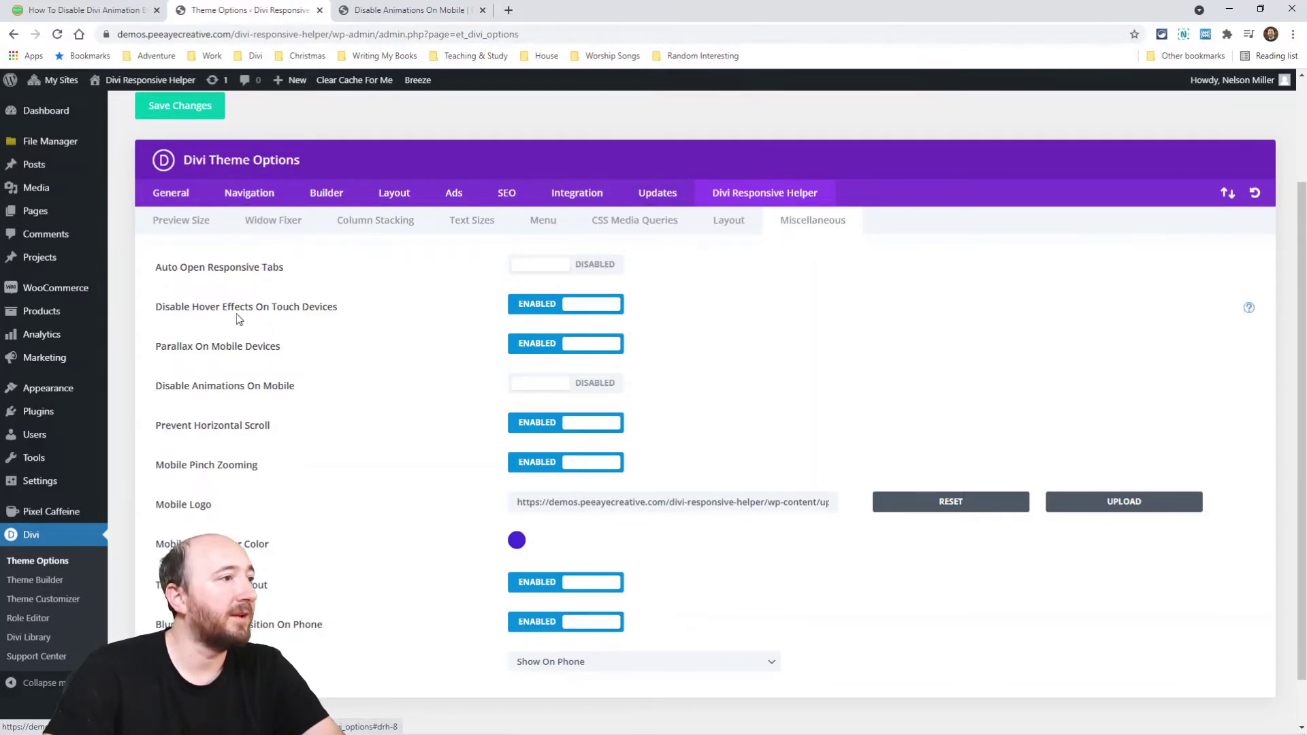
{"action": "left_click", "coordinate": [538, 310]}
{"action": "left_click", "coordinate": [541, 312]}
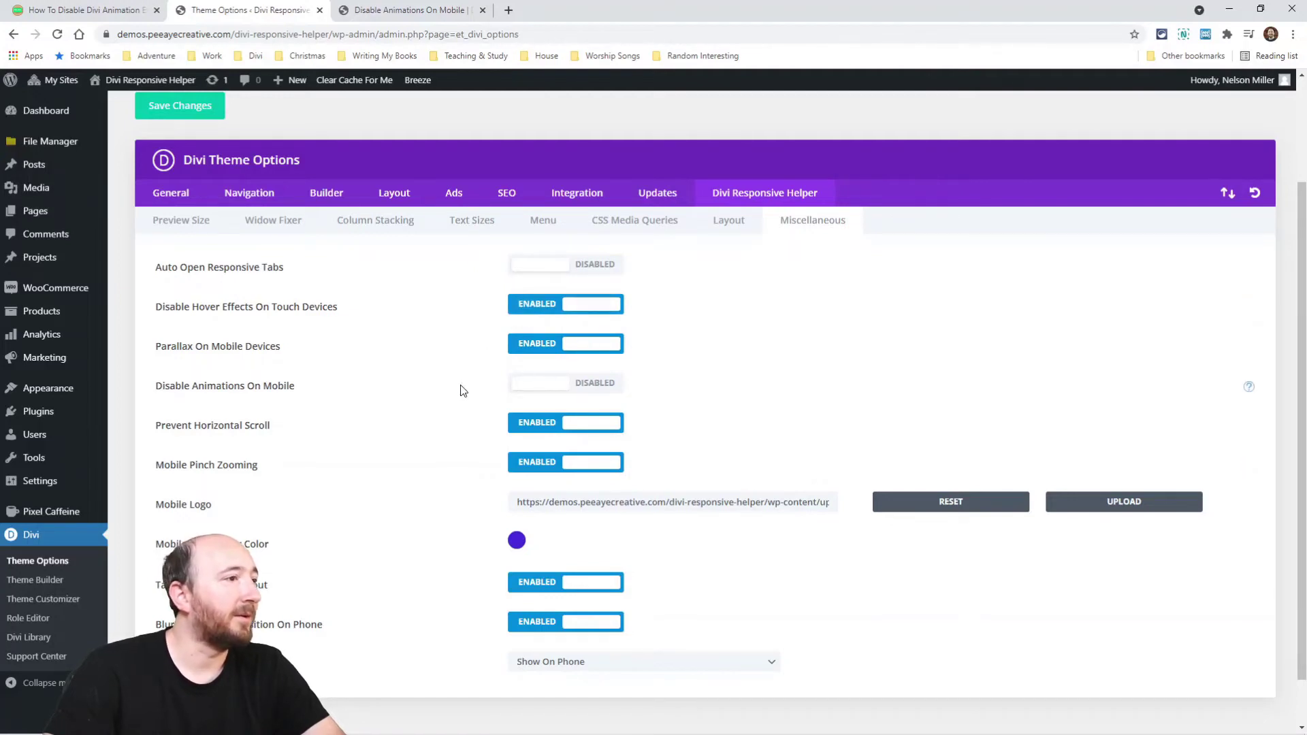
{"action": "left_click", "coordinate": [556, 389]}
{"action": "left_click", "coordinate": [550, 394]}
{"action": "left_click", "coordinate": [571, 398]}
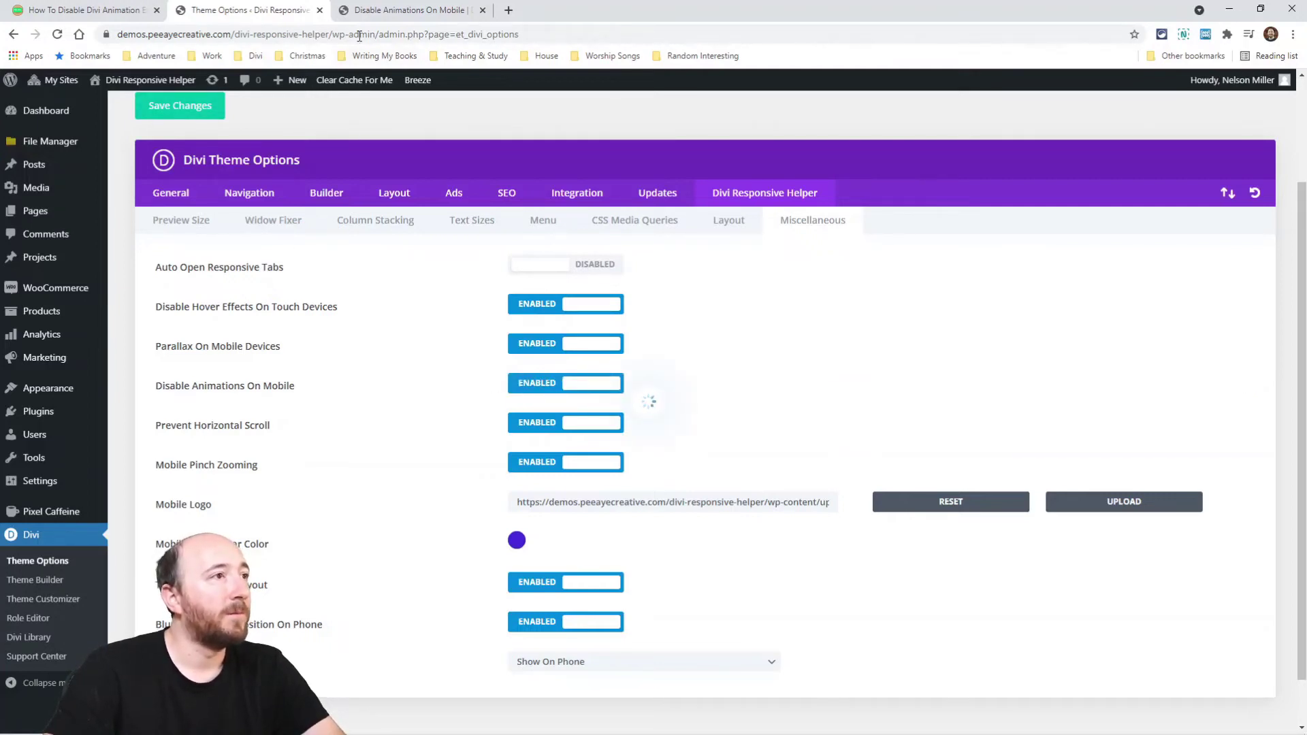
Reload the animation demo page in desktop view to check the animations.
{"action": "left_click", "coordinate": [399, 13]}
{"action": "scroll", "coordinate": [760, 313], "scroll_direction": "up", "scroll_amount": 10}
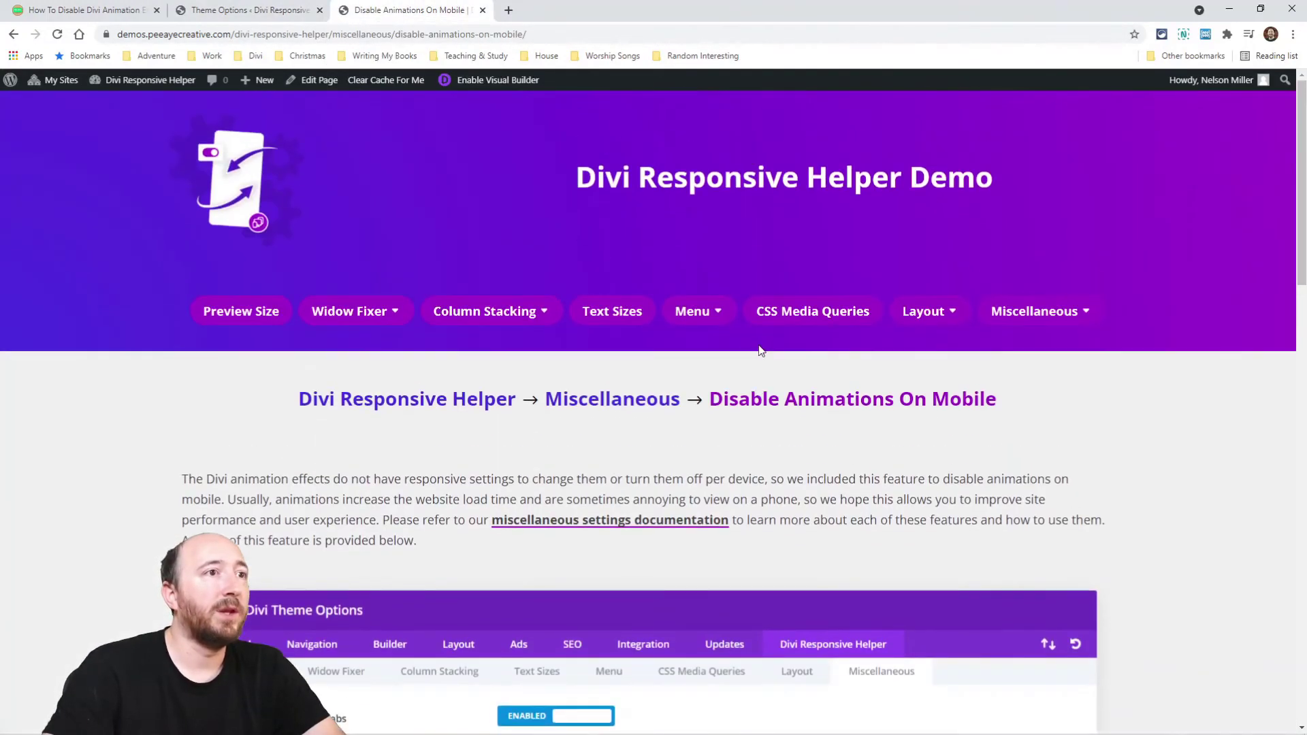
{"action": "left_click", "coordinate": [58, 35]}
{"action": "scroll", "coordinate": [616, 389], "scroll_direction": "down", "scroll_amount": 15}
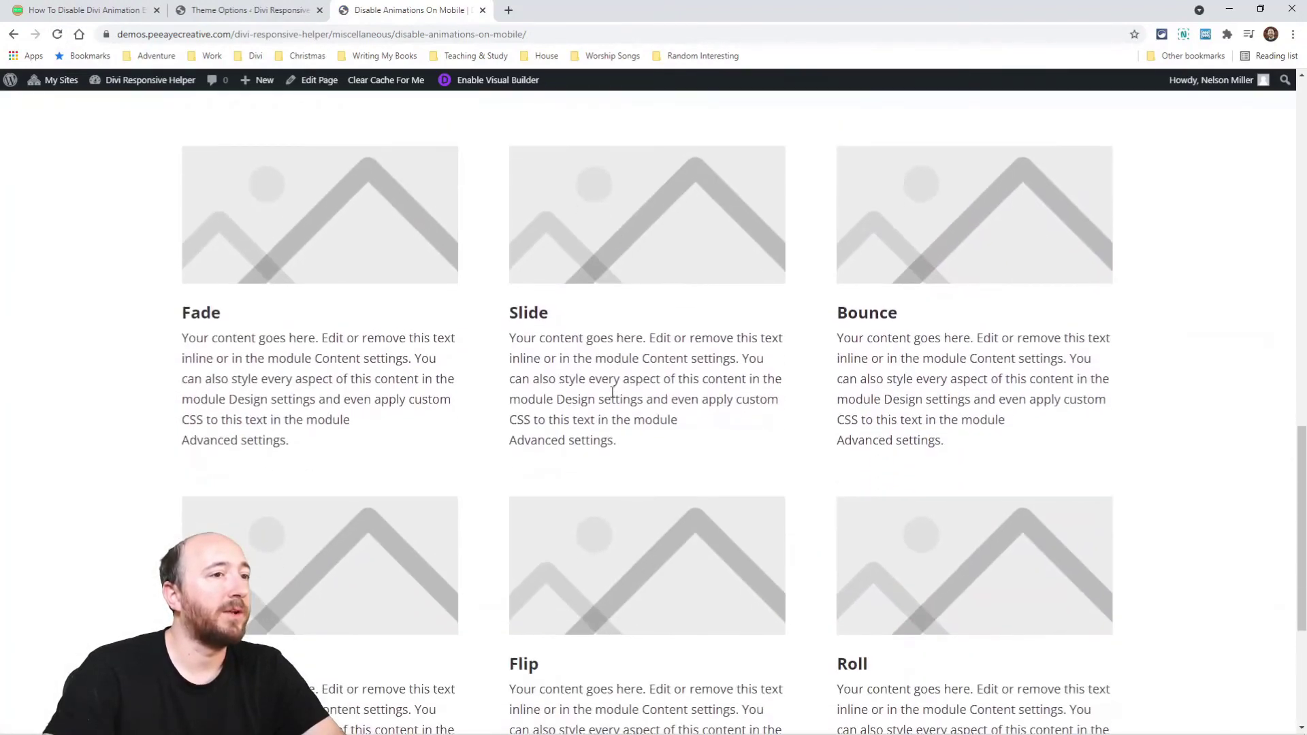
{"action": "left_click", "coordinate": [253, 12]}
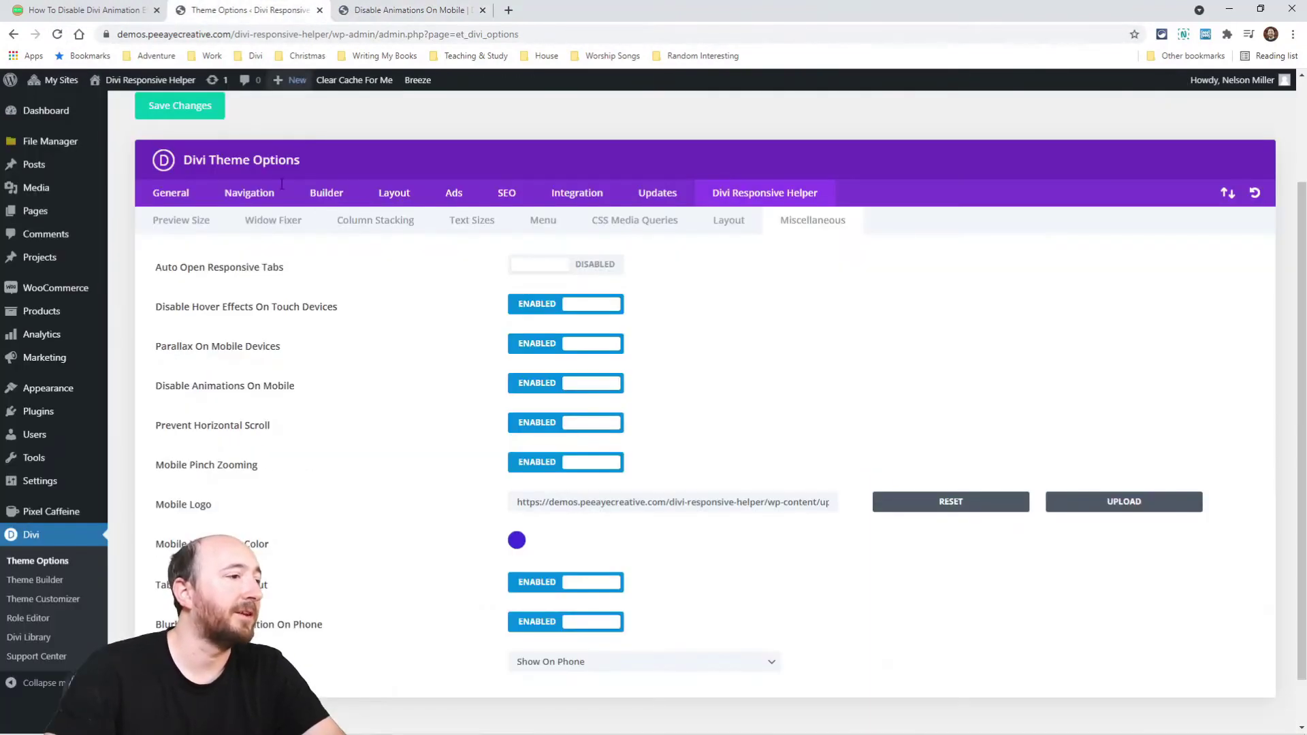
{"action": "left_click", "coordinate": [146, 195]}
{"action": "left_click", "coordinate": [408, 10]}
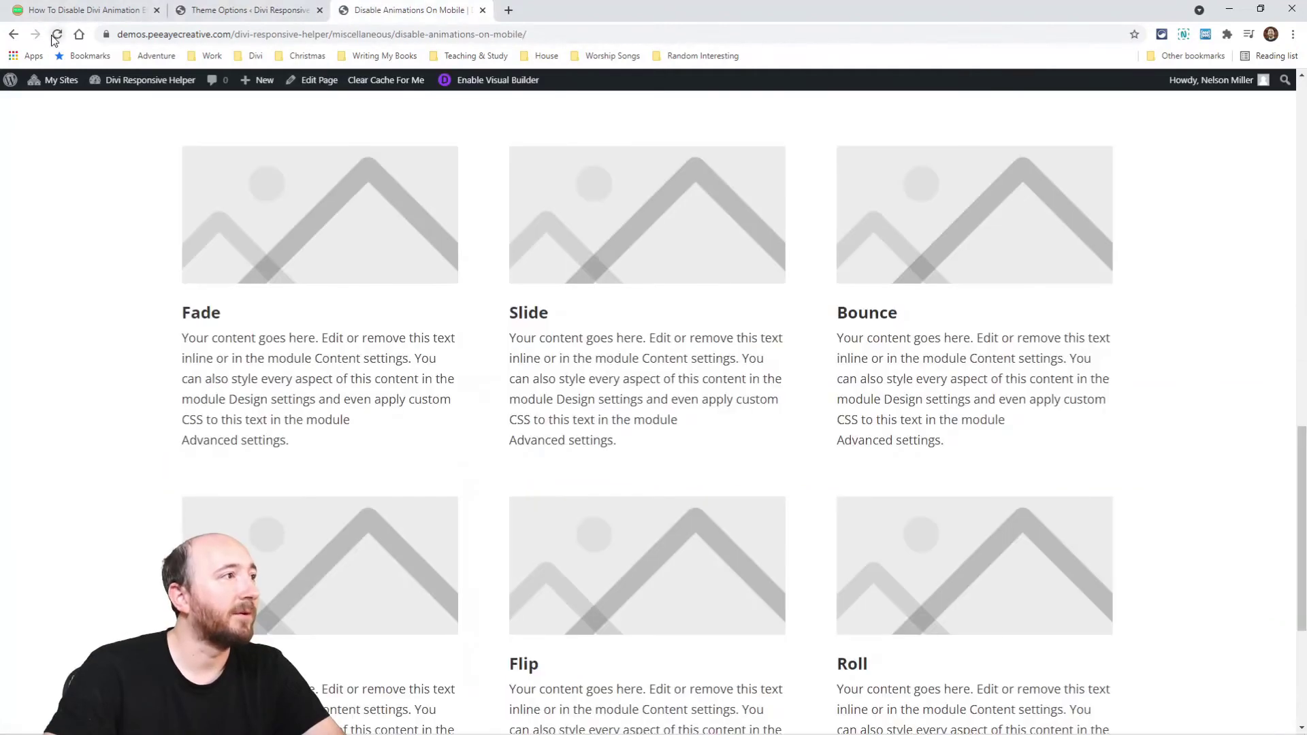
{"action": "left_click", "coordinate": [57, 35]}
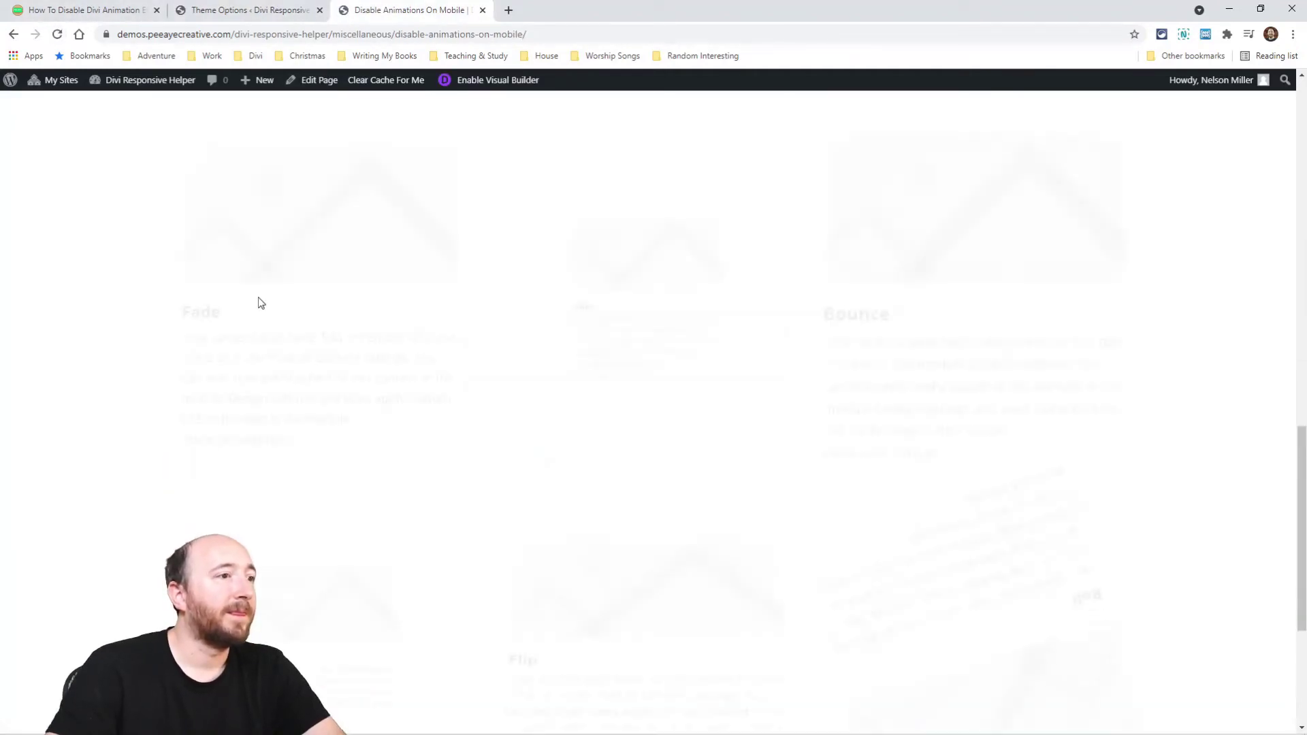
Inspect the demo page in a phone-sized DevTools view and reload to replay animations.
{"action": "right_click", "coordinate": [740, 397]}
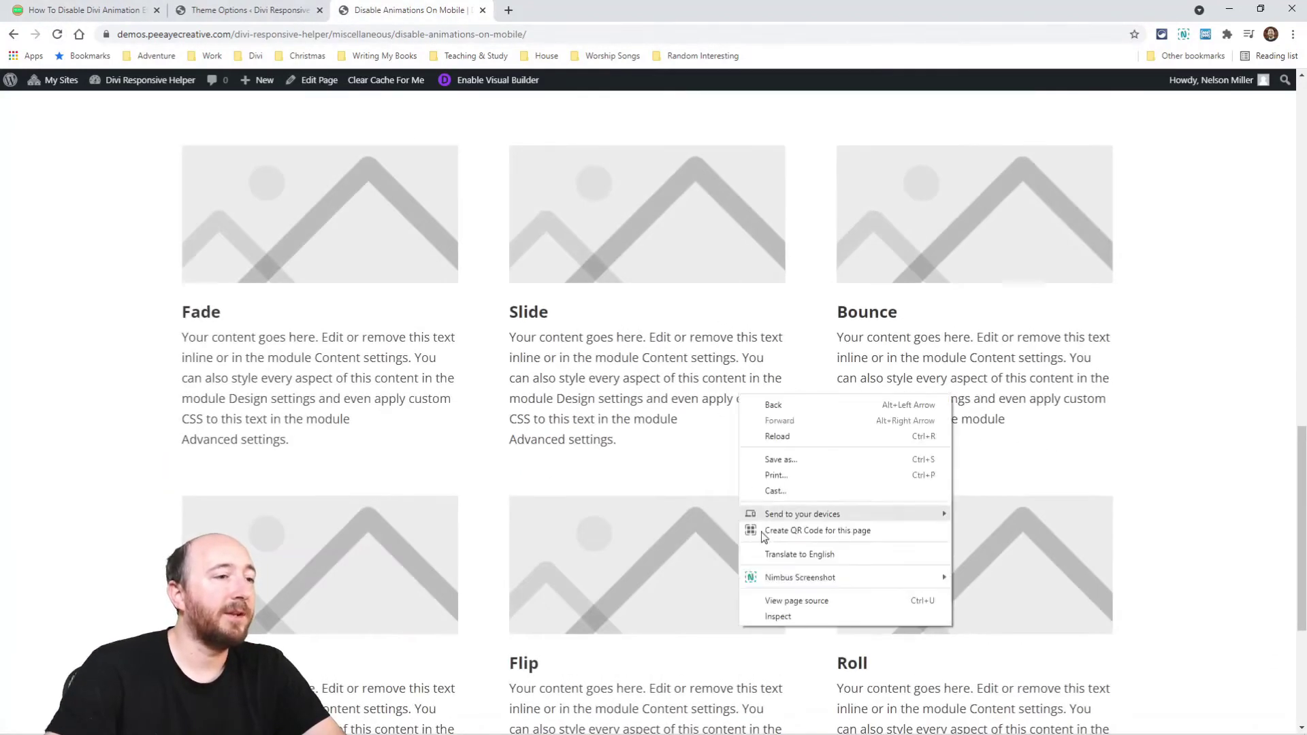
{"action": "left_click", "coordinate": [795, 615]}
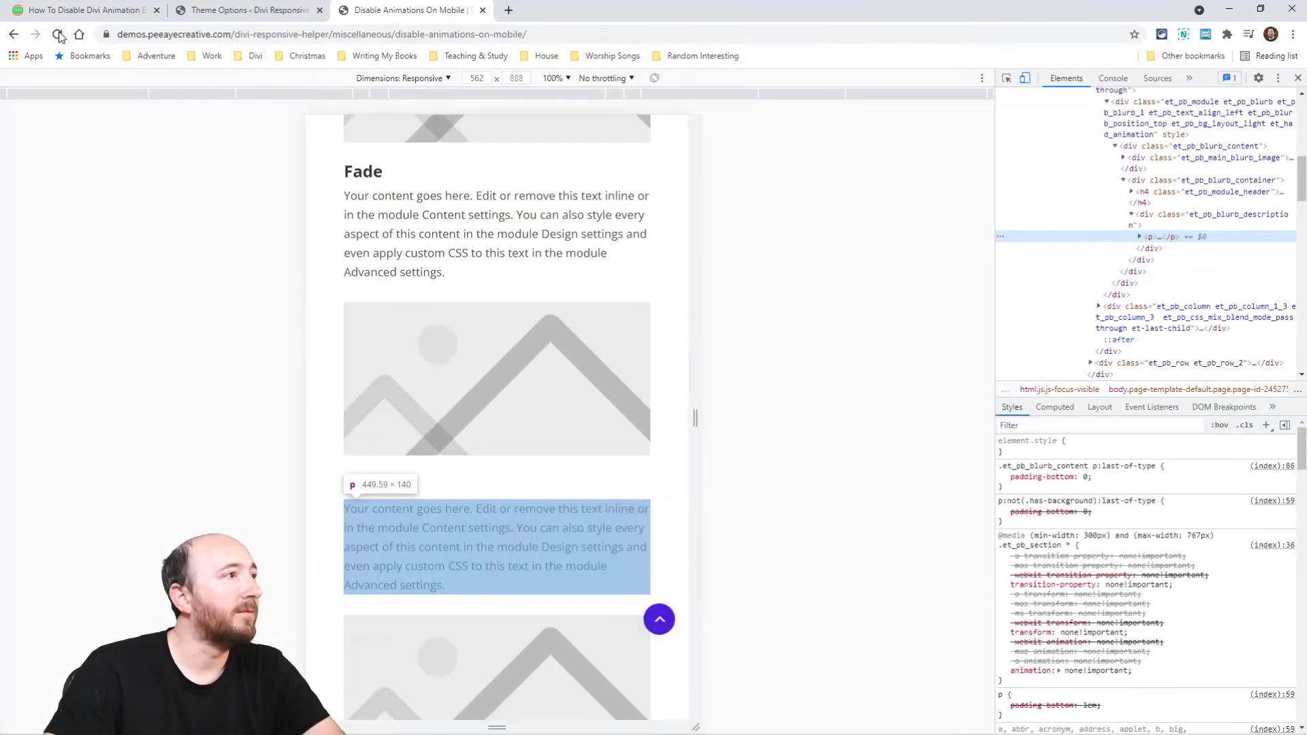
{"action": "left_click", "coordinate": [57, 35]}
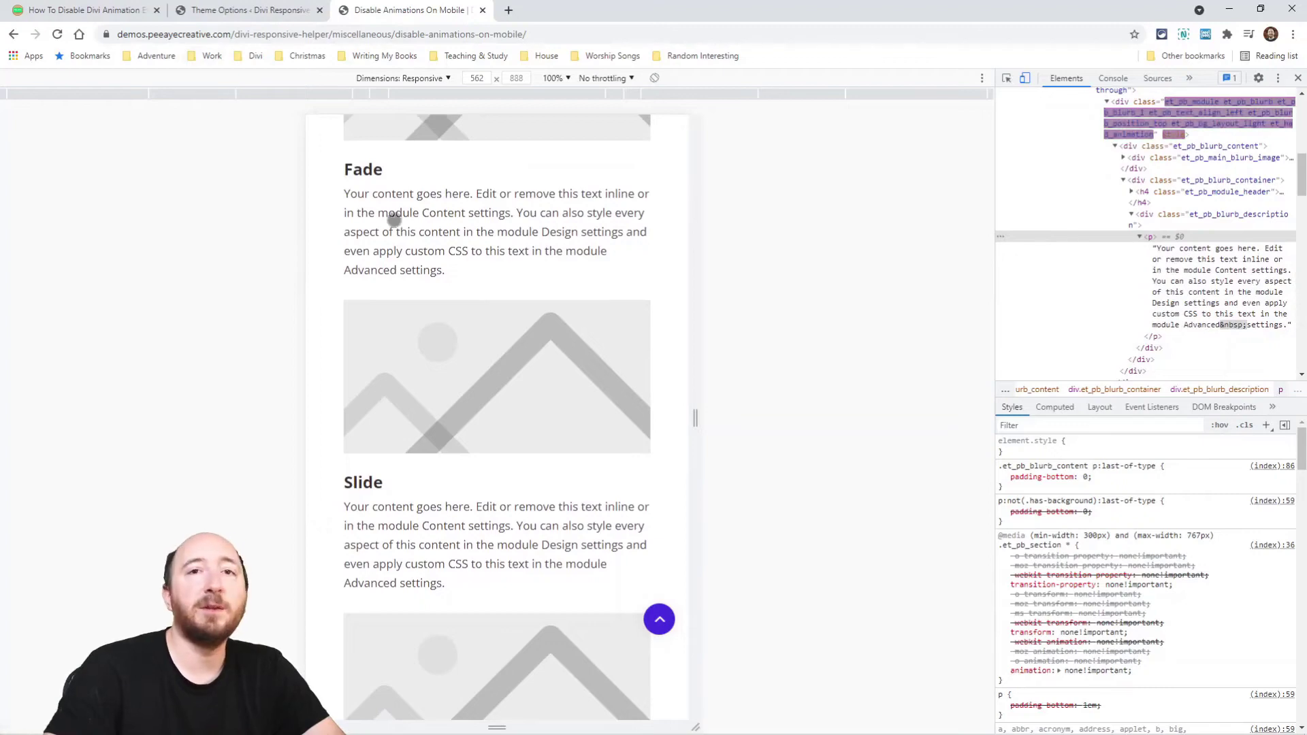
Switch Disable Animations On Mobile off in the Divi Responsive Helper's Miscellaneous settings.
{"action": "left_click", "coordinate": [245, 10]}
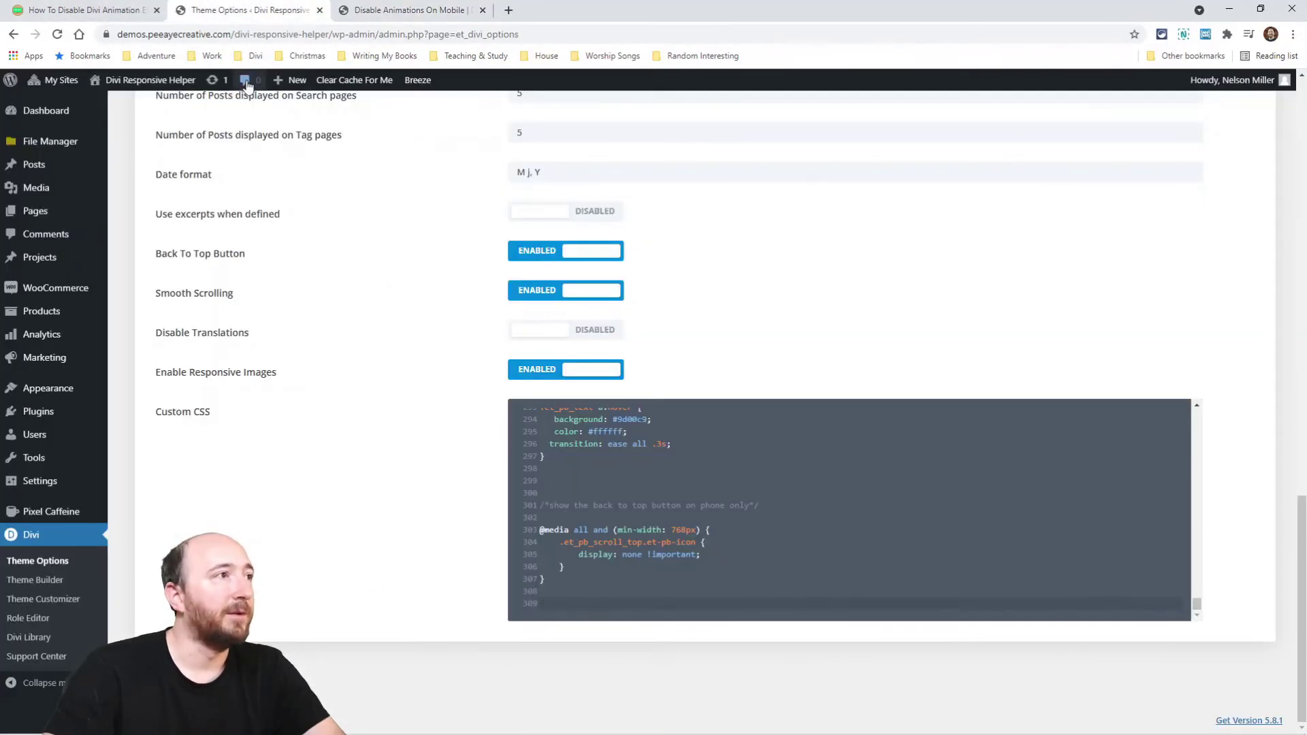
{"action": "scroll", "coordinate": [422, 325], "scroll_direction": "up", "scroll_amount": 7}
{"action": "scroll", "coordinate": [422, 325], "scroll_direction": "up", "scroll_amount": 8}
{"action": "left_click", "coordinate": [755, 329]}
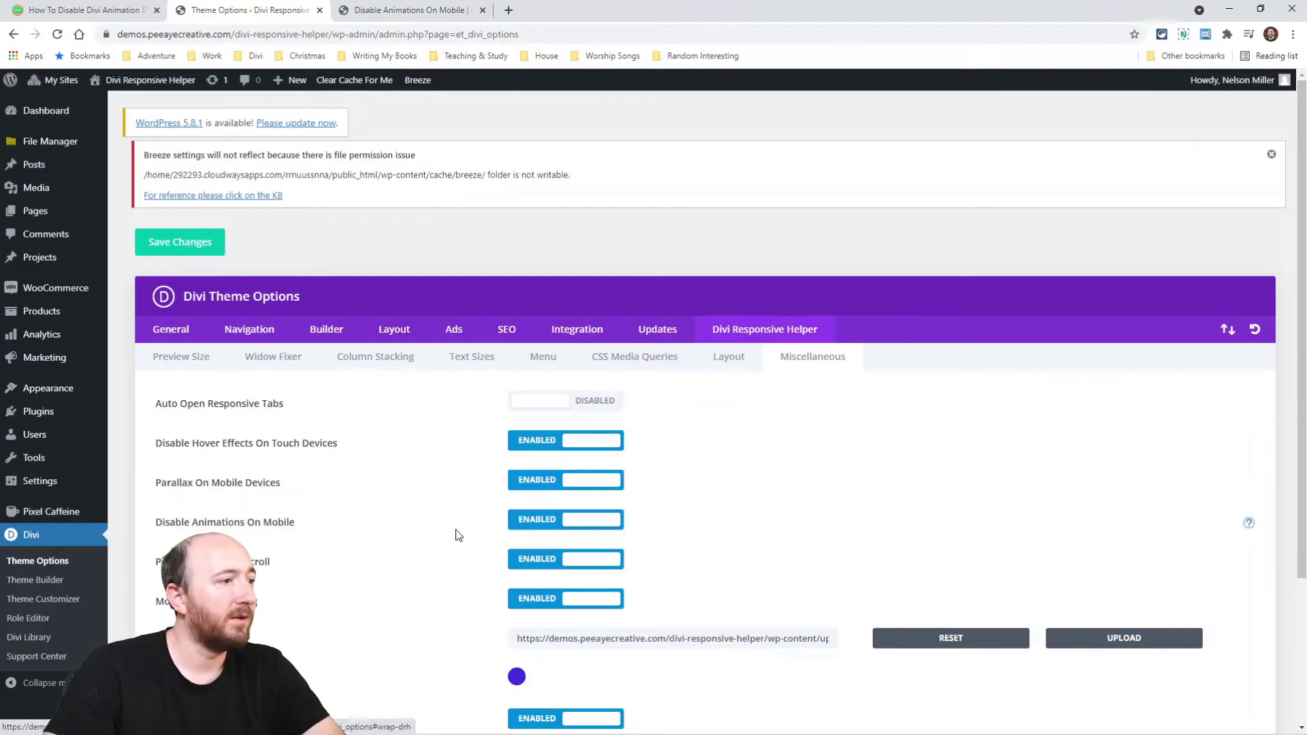
{"action": "left_click", "coordinate": [553, 524]}
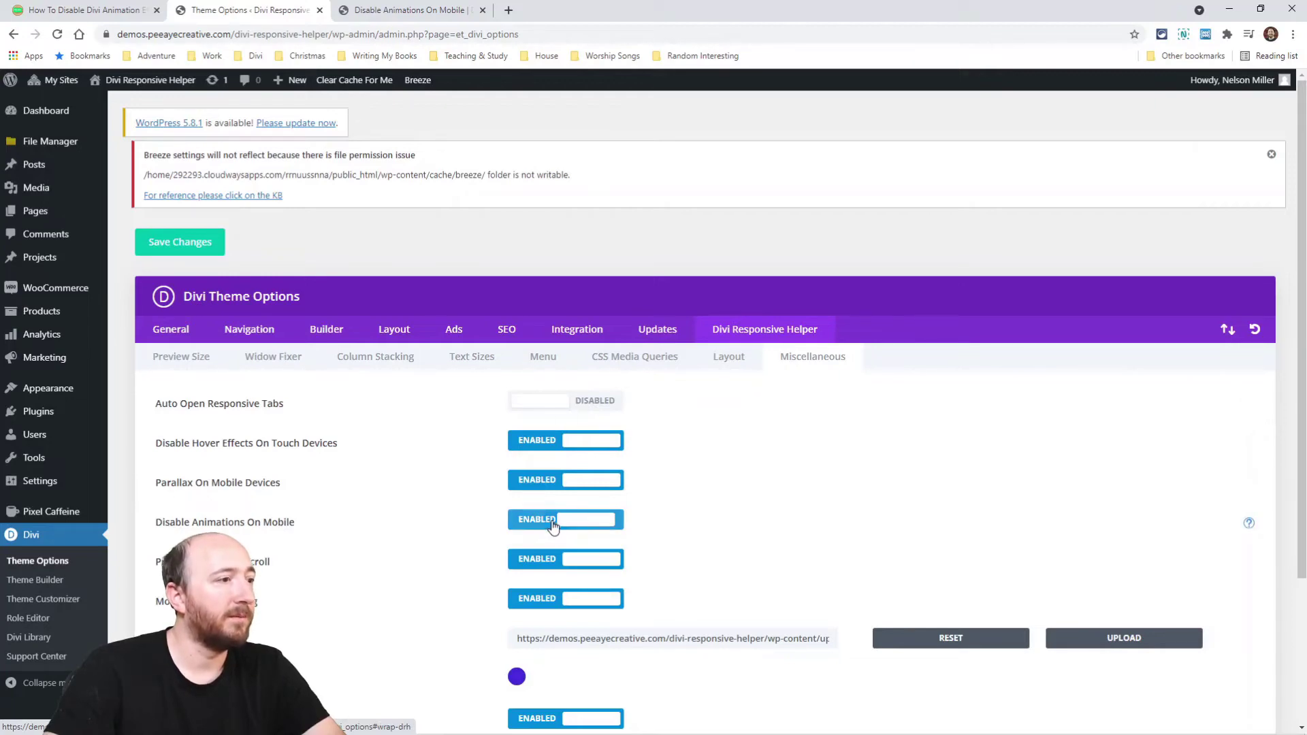
Scroll the Pee-Aye Creative tutorial to its 'Disable Divi Animations On Mobile With A CSS Snippet' section.
{"action": "left_click", "coordinate": [86, 10]}
{"action": "scroll", "coordinate": [455, 427], "scroll_direction": "down", "scroll_amount": 1}
{"action": "scroll", "coordinate": [455, 427], "scroll_direction": "up", "scroll_amount": 10}
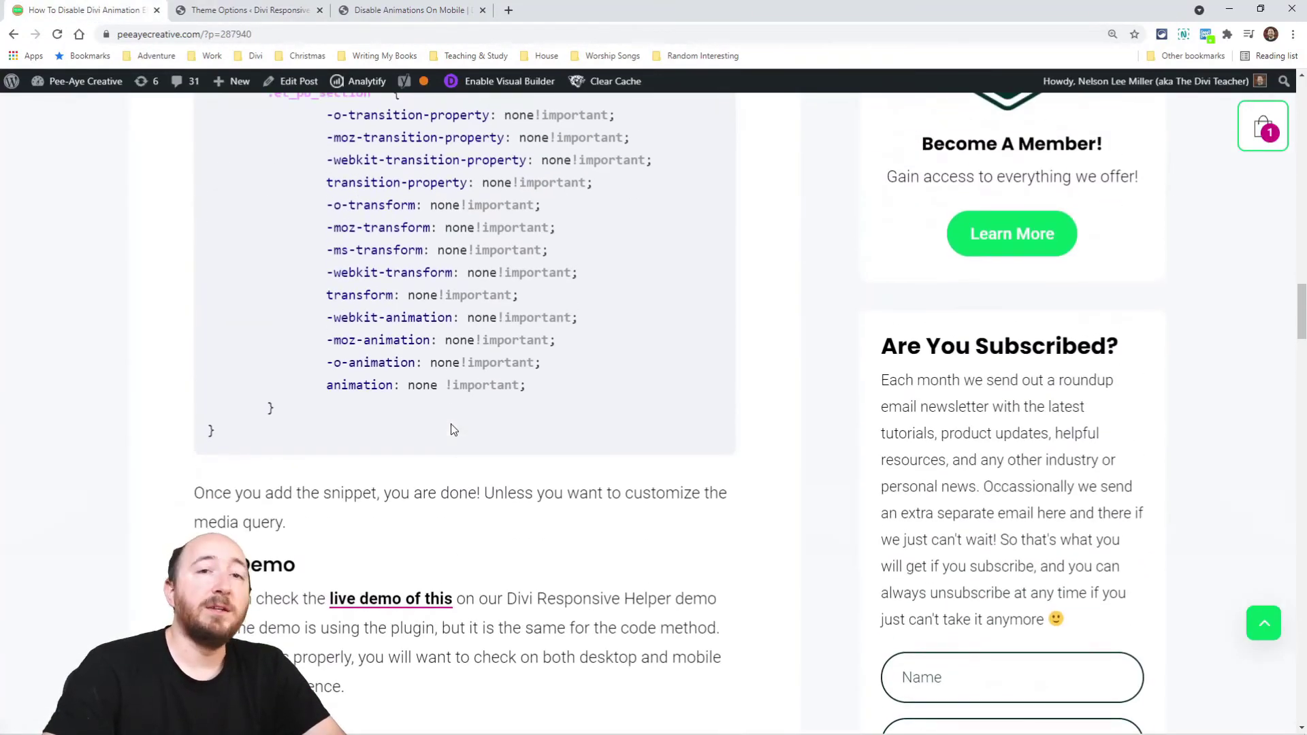
{"action": "scroll", "coordinate": [451, 428], "scroll_direction": "up", "scroll_amount": 8}
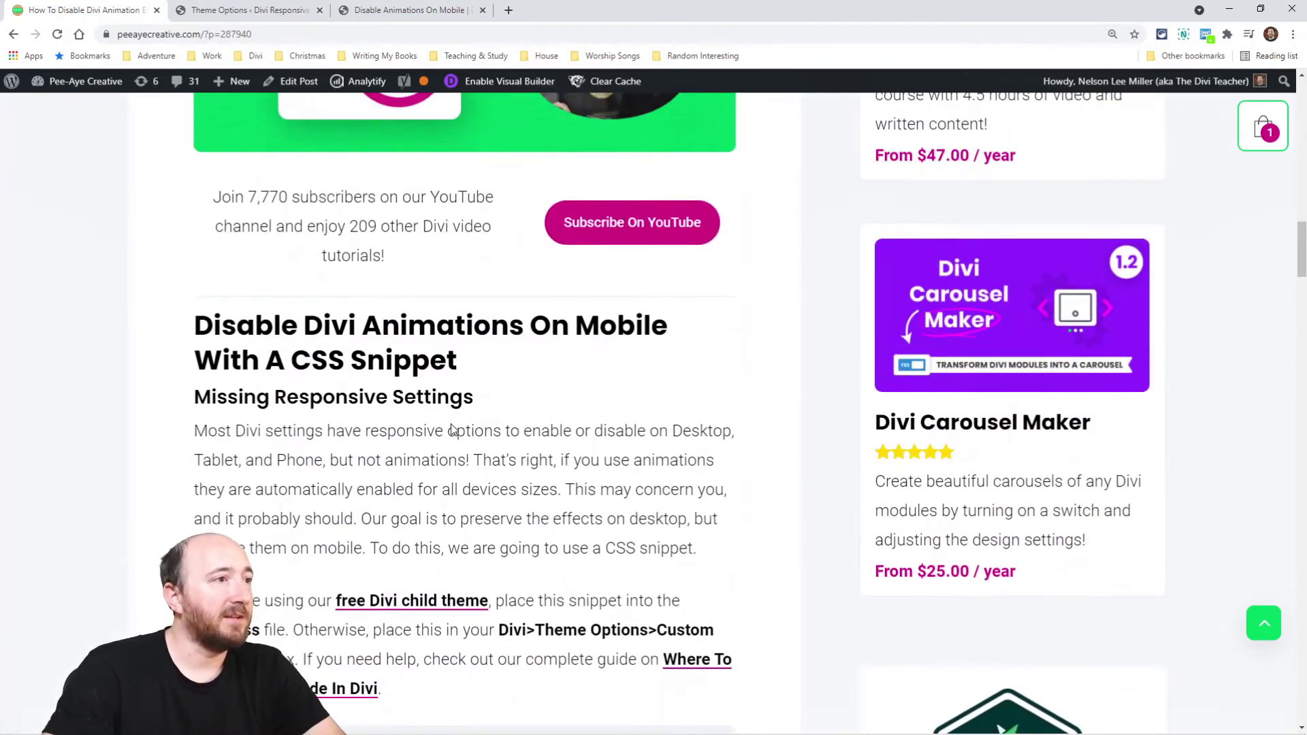
{"action": "scroll", "coordinate": [451, 428], "scroll_direction": "down", "scroll_amount": 3}
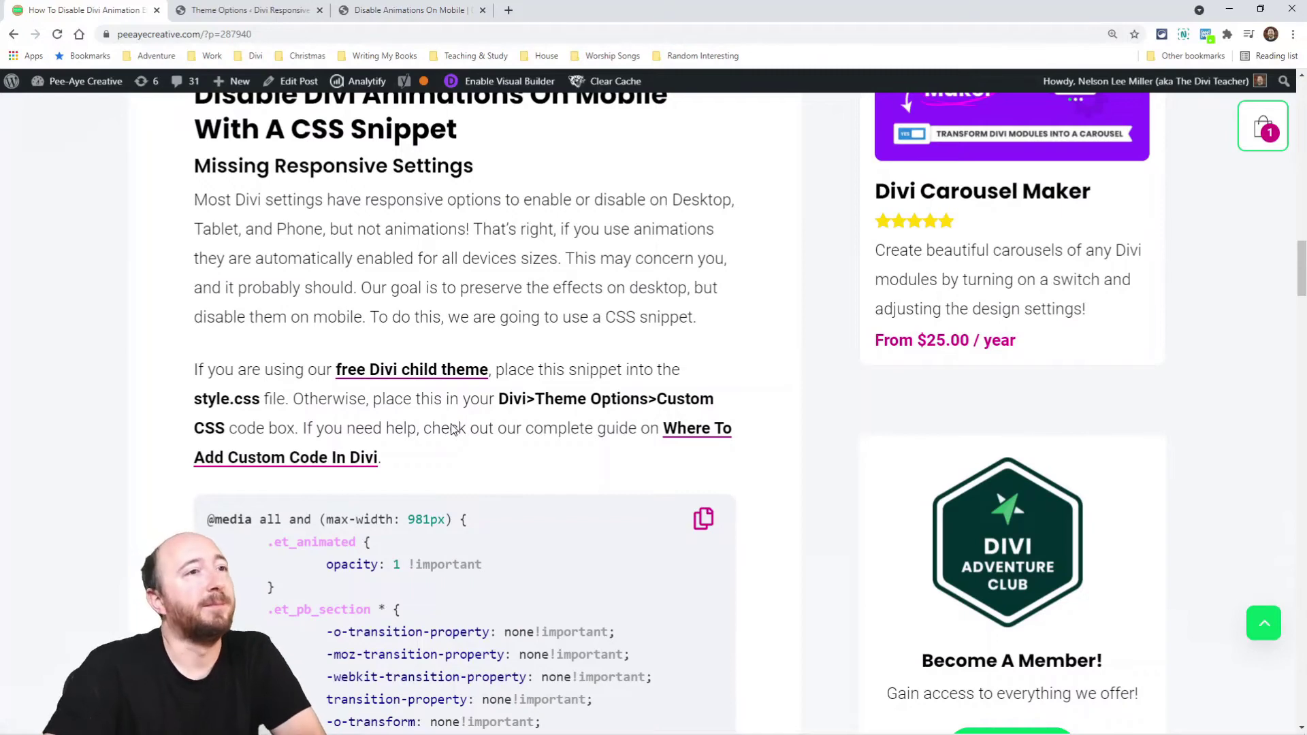
{"action": "scroll", "coordinate": [452, 428], "scroll_direction": "down", "scroll_amount": 3}
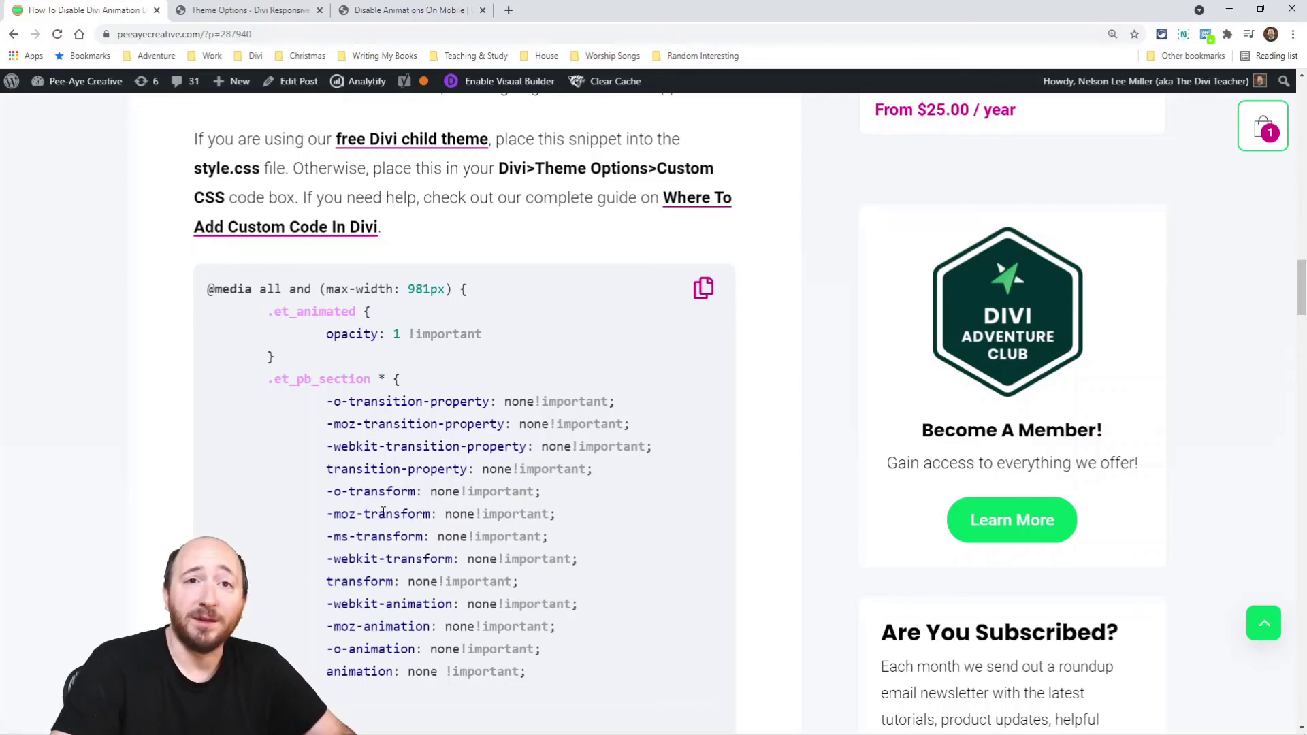
{"action": "scroll", "coordinate": [584, 493], "scroll_direction": "up", "scroll_amount": 6}
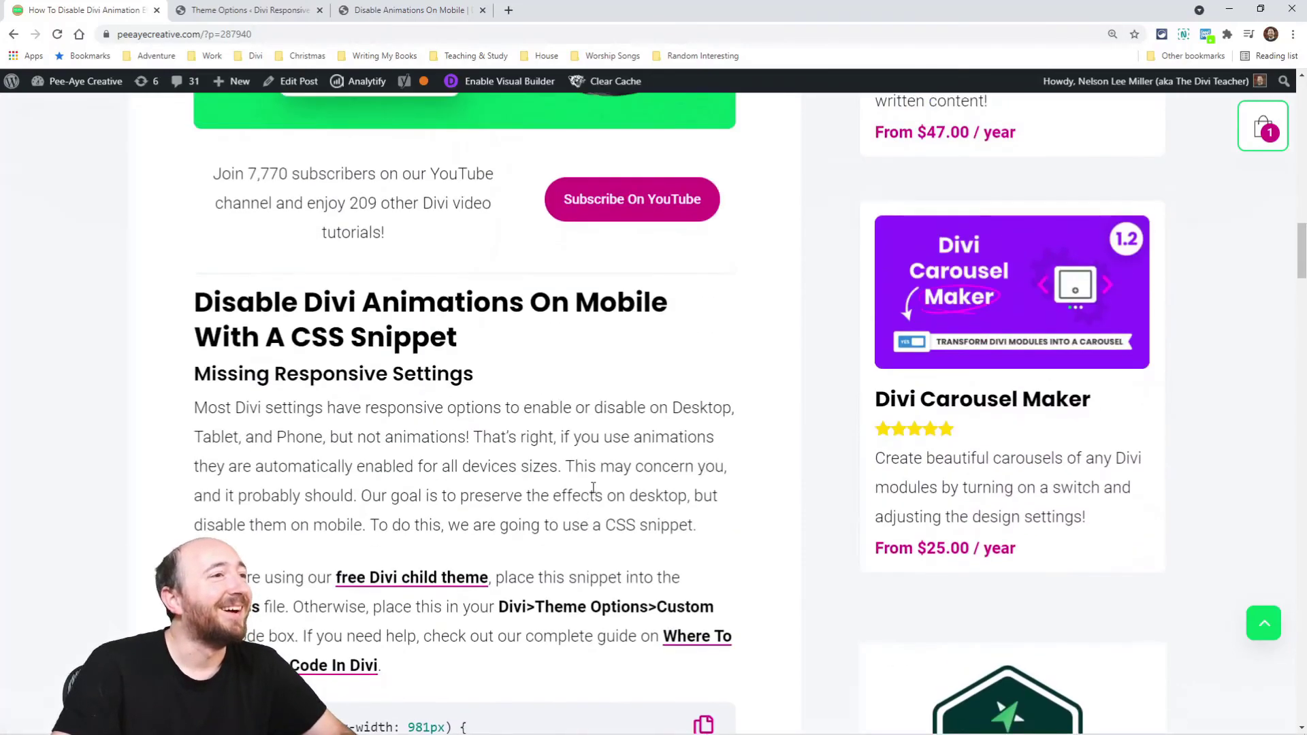